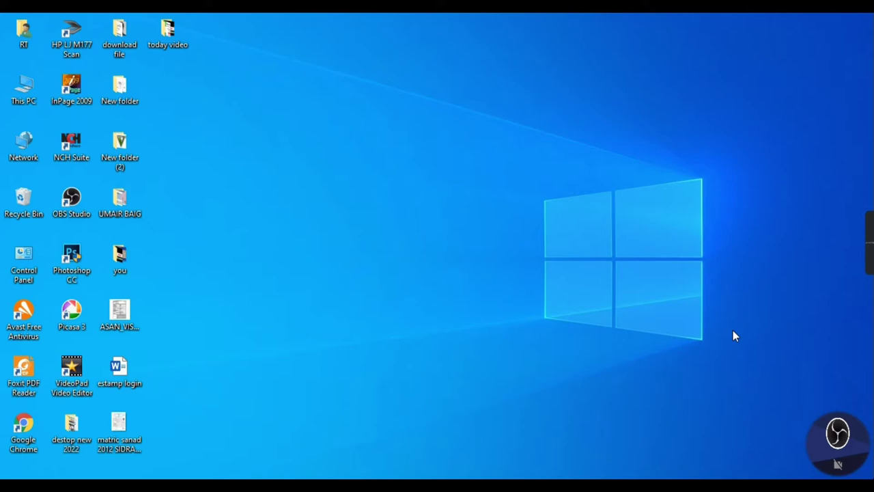
# Step: Search 'estam', open the E-Stamp Punjab portal and accept the Challan Form disclaimer
pyautogui.moveTo(870, 181)
pyautogui.moveTo(393, 486)
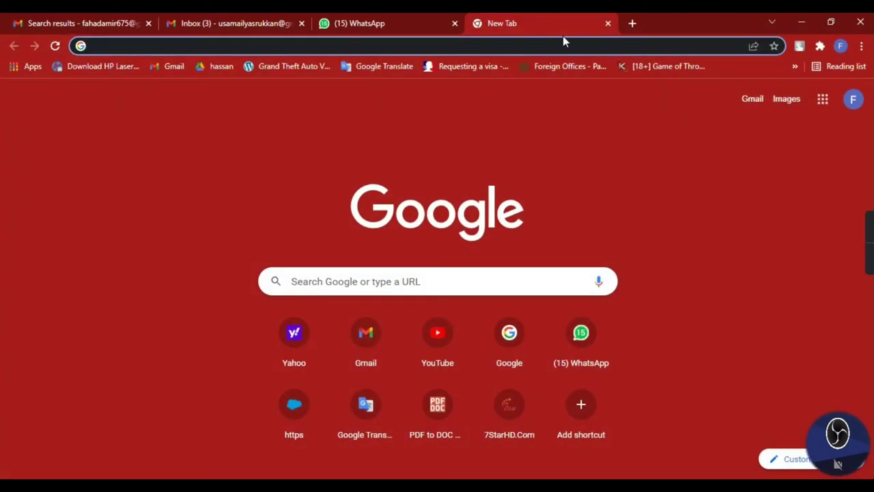
pyautogui.click(536, 47)
pyautogui.write('estam')
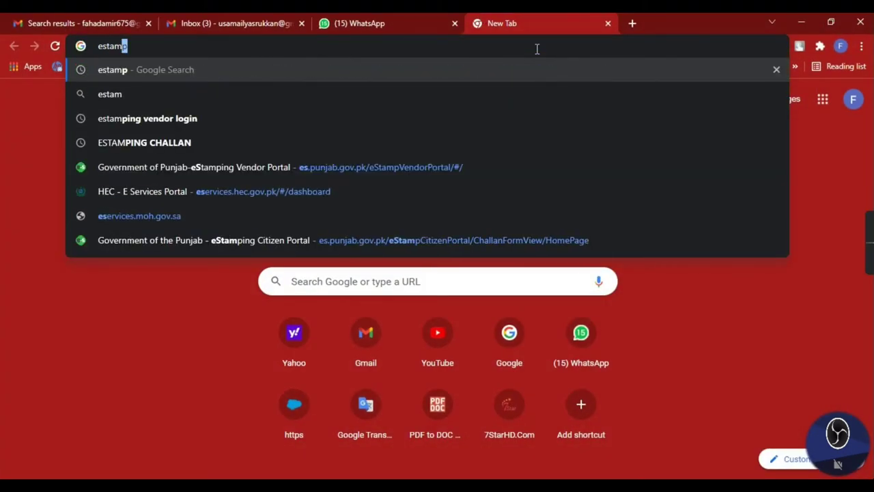
pyautogui.press('Return')
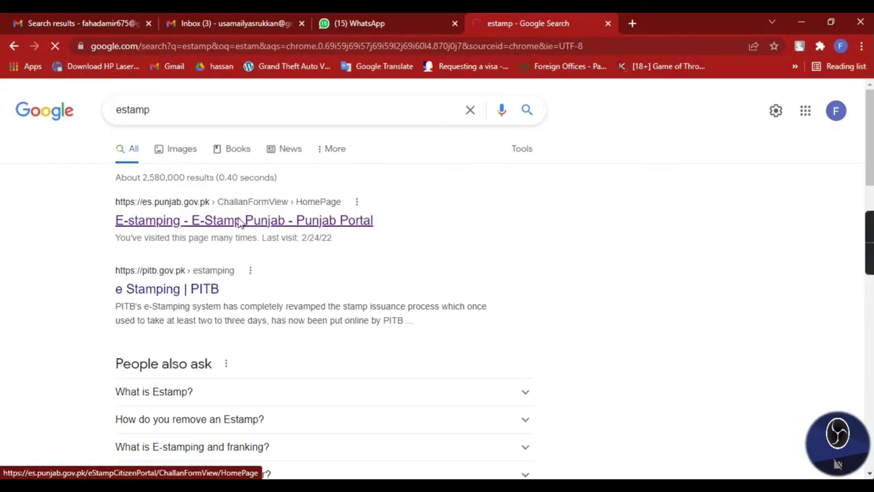
pyautogui.click(198, 227)
pyautogui.click(231, 368)
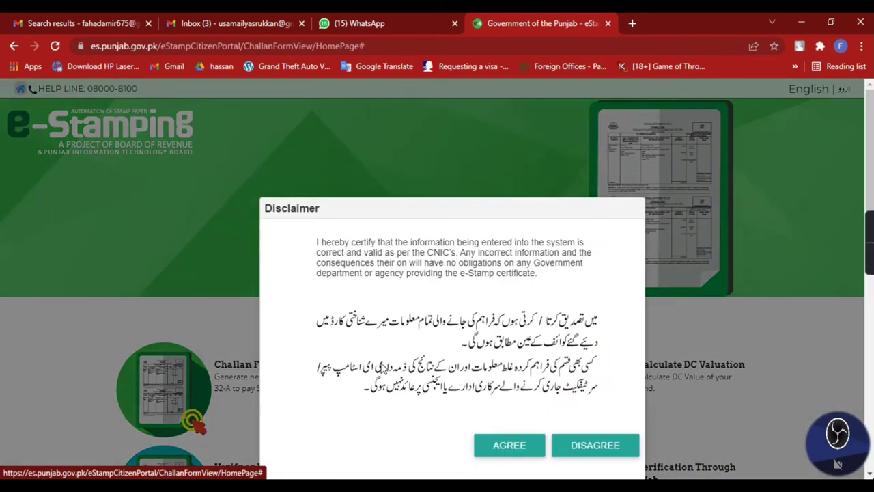
pyautogui.click(488, 440)
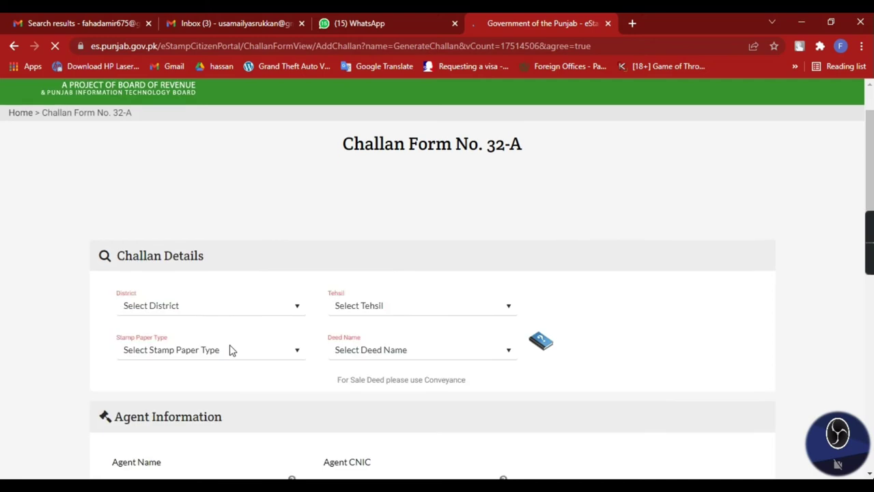
# Step: Set District and Tehsil to Mandi Bahauddin and Stamp Paper Type to Non-Judicial
pyautogui.click(218, 332)
pyautogui.press('m')
pyautogui.click(355, 331)
pyautogui.press('m')
pyautogui.press('m')
pyautogui.click(258, 377)
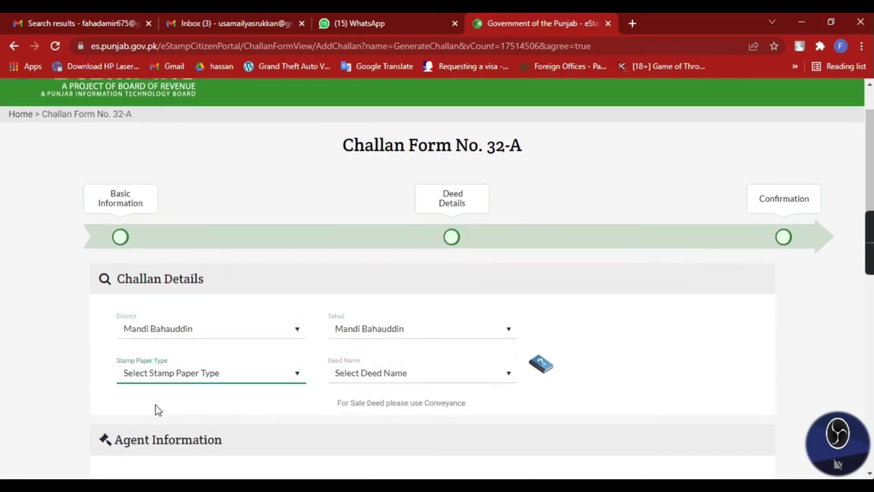
pyautogui.click(179, 374)
pyautogui.click(153, 428)
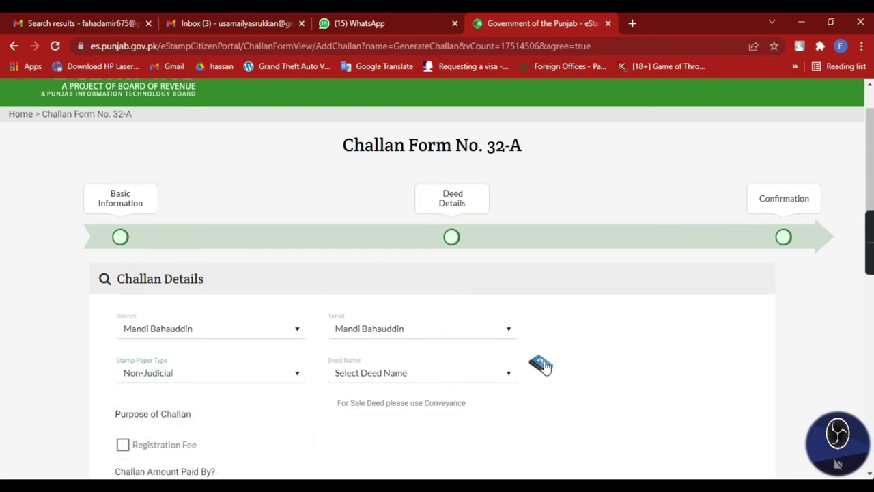
pyautogui.click(541, 364)
# Step: Scroll the deeds rate table down to the PARTNERSHIP - 46(b) entry and highlight it
pyautogui.scroll(-5, 451, 219)
pyautogui.scroll(-2, 446, 224)
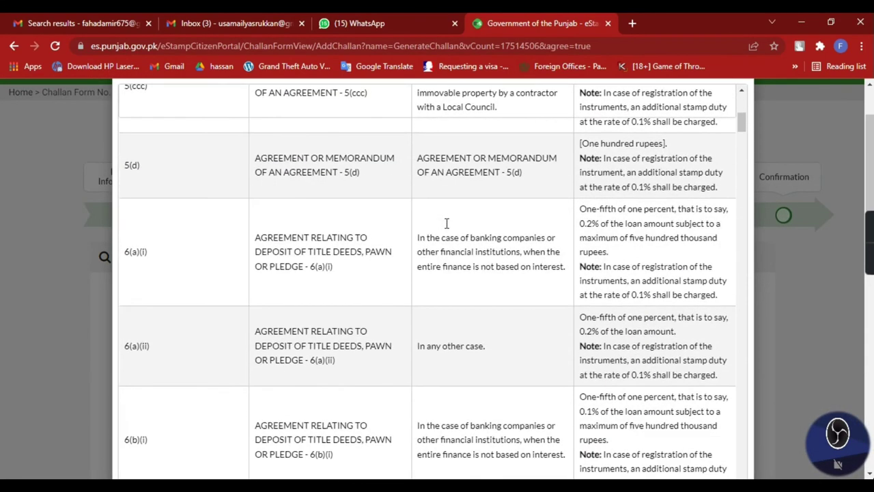
pyautogui.scroll(-20, 446, 223)
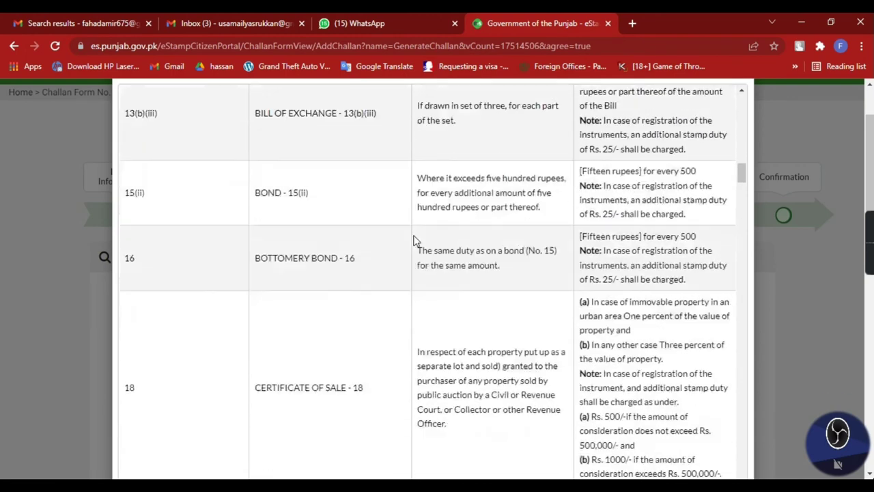
pyautogui.scroll(-15, 415, 240)
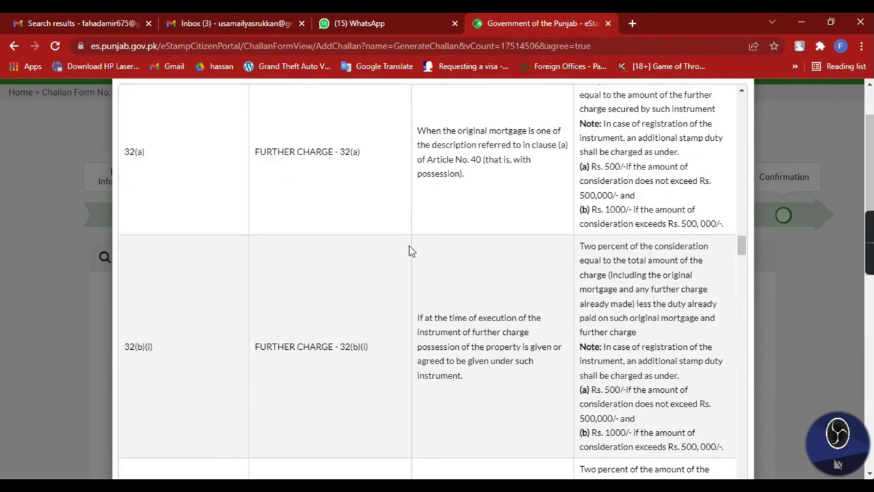
pyautogui.scroll(-10, 289, 311)
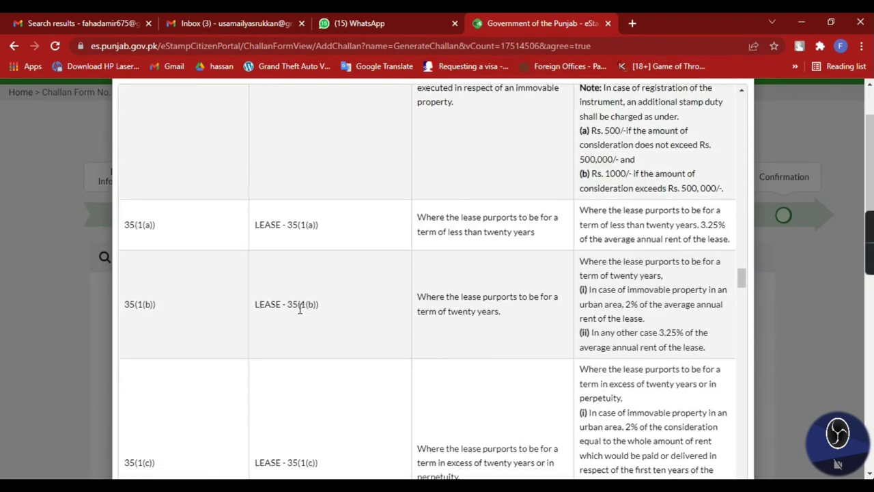
pyautogui.scroll(-8, 291, 276)
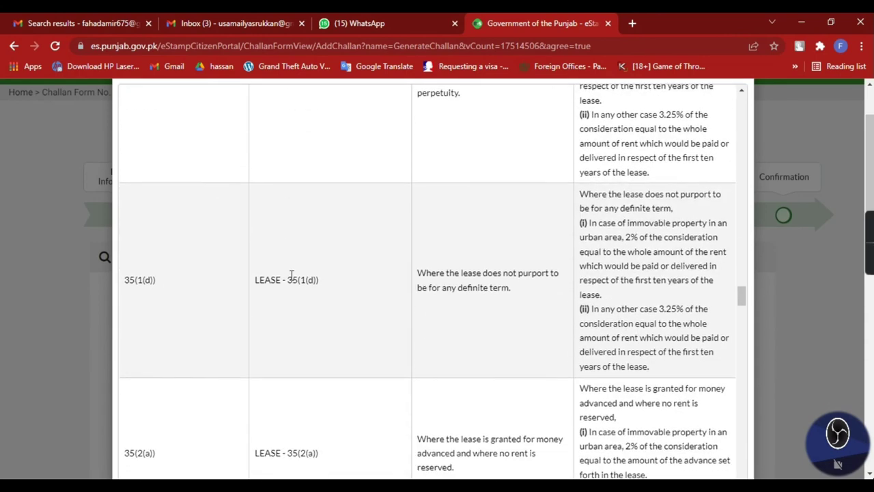
pyautogui.scroll(-3, 317, 285)
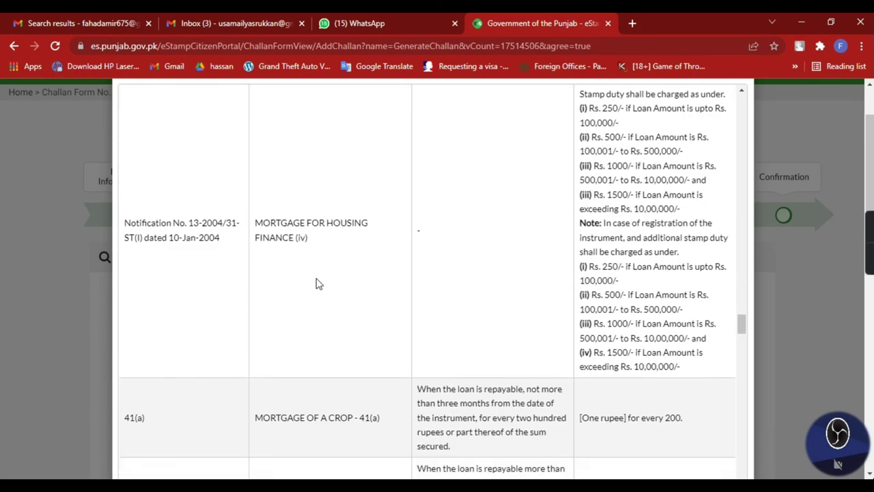
pyautogui.scroll(-5, 316, 283)
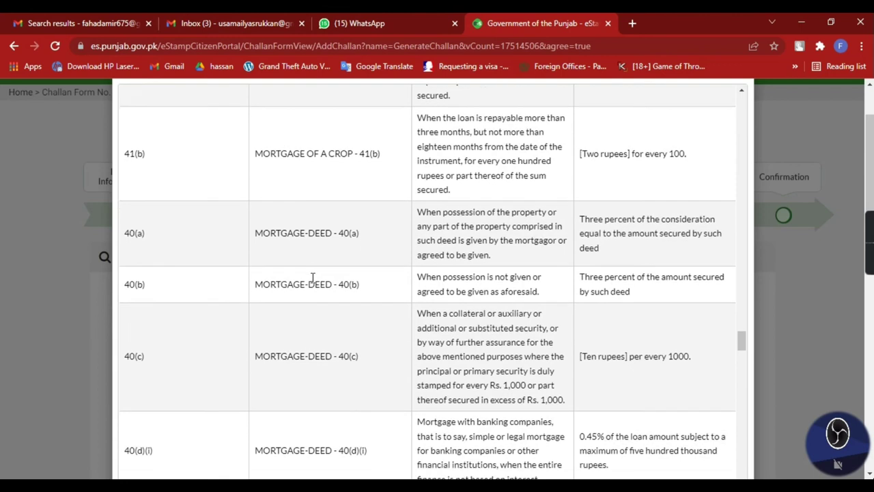
pyautogui.scroll(-4, 301, 237)
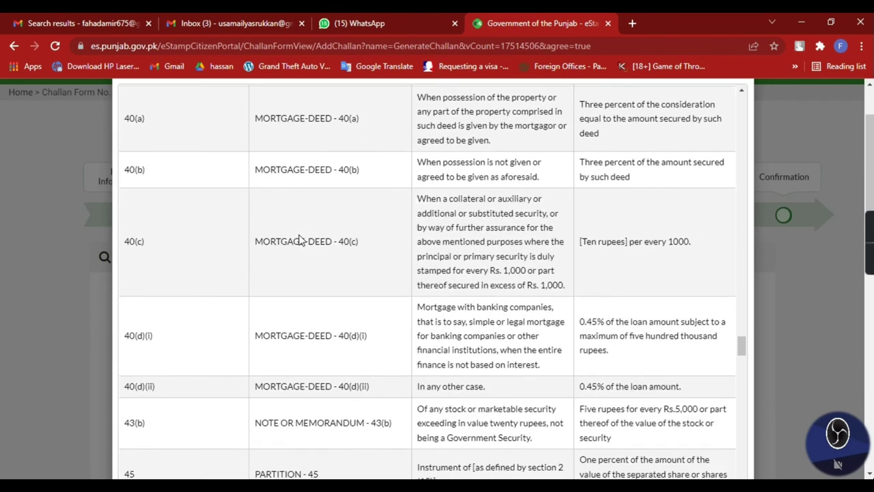
pyautogui.scroll(-5, 317, 311)
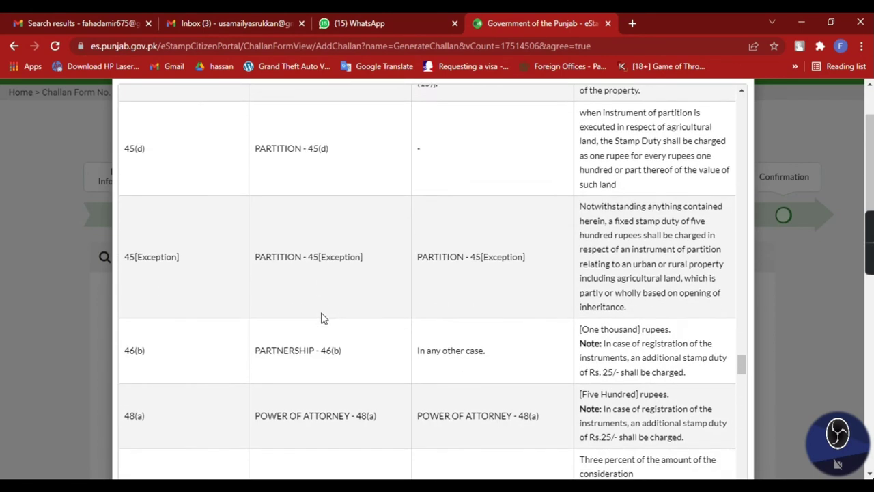
pyautogui.moveTo(129, 286); pyautogui.dragTo(473, 297)
# Step: Highlight the 46(b) 'In any other case.' description and its One thousand rupees duty
pyautogui.moveTo(417, 287); pyautogui.dragTo(497, 293)
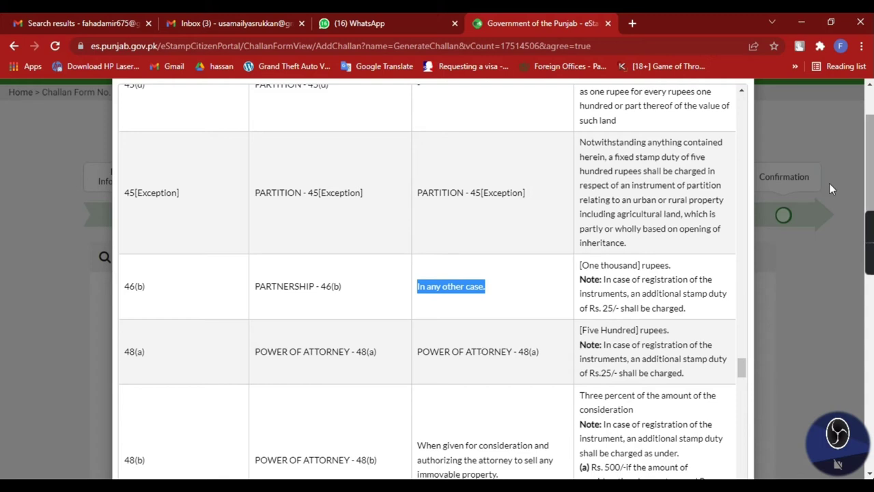
pyautogui.moveTo(489, 285); pyautogui.dragTo(695, 300)
pyautogui.click(577, 269)
pyautogui.click(695, 302)
pyautogui.moveTo(577, 267)
pyautogui.mouseDown()
pyautogui.moveTo(676, 267)
pyautogui.moveTo(702, 292)
pyautogui.moveTo(649, 308)
pyautogui.moveTo(586, 279)
pyautogui.moveTo(580, 263)
pyautogui.mouseUp()
pyautogui.click(580, 266)
pyautogui.moveTo(115, 301); pyautogui.dragTo(707, 313)
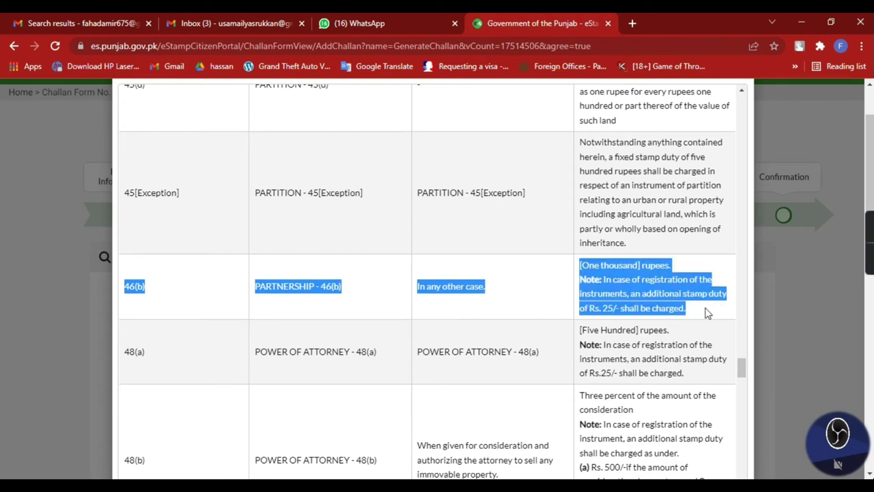
pyautogui.click(364, 294)
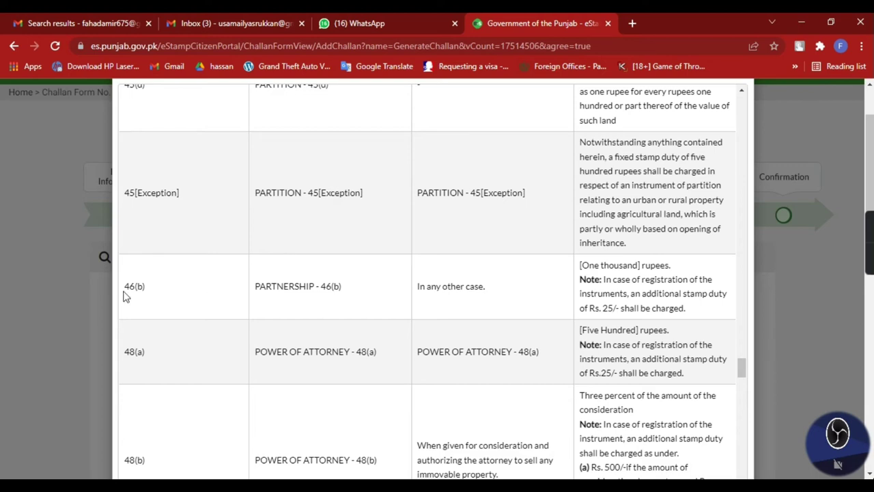
# Step: Review the PARTNERSHIP - 46(b) row once more and close the deeds reference table
pyautogui.moveTo(124, 295); pyautogui.dragTo(516, 308)
pyautogui.click(396, 285)
pyautogui.scroll(3, 345, 313)
pyautogui.scroll(-3, 345, 355)
pyautogui.scroll(5, 696, 273)
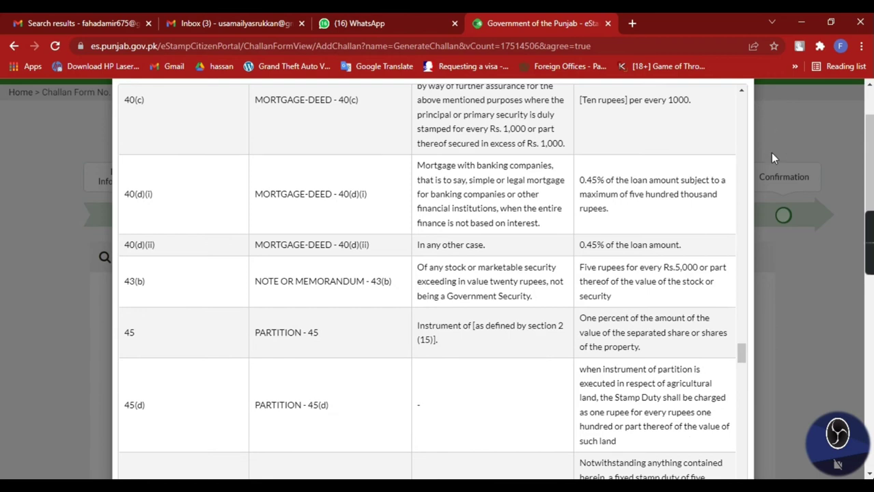
pyautogui.click(771, 157)
# Step: Choose PARTNERSHIP - 46(b) as the deed name and make the first partner the payer
pyautogui.click(389, 367)
pyautogui.scroll(-2, 402, 358)
pyautogui.click(428, 246)
pyautogui.scroll(-20, 400, 294)
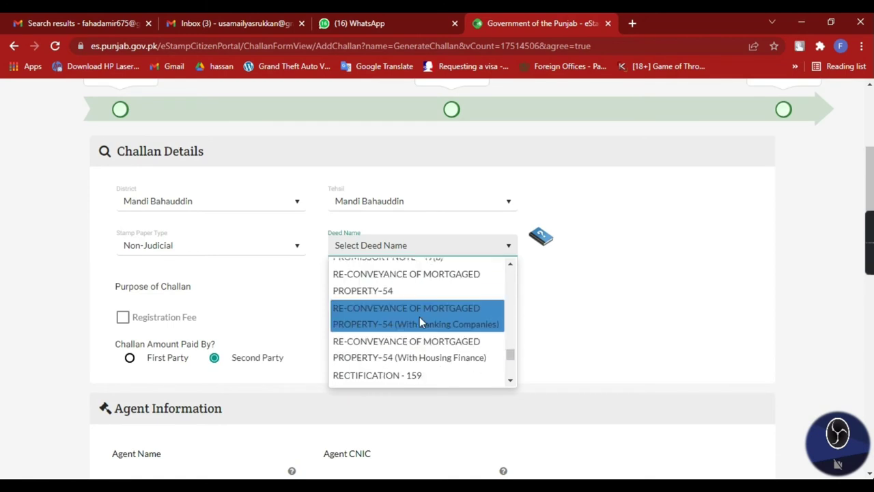
pyautogui.scroll(6, 399, 321)
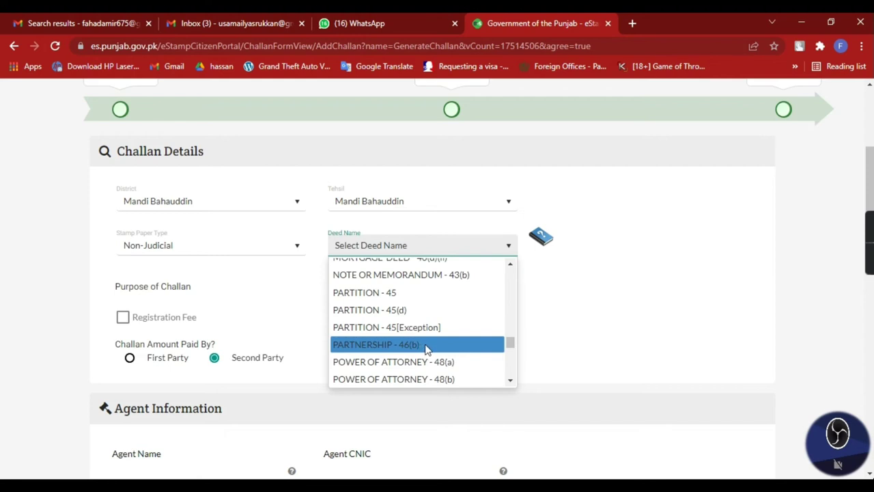
pyautogui.click(420, 348)
pyautogui.click(131, 291)
# Step: Fill in the agent's name, CNIC number and contact number
pyautogui.click(176, 402)
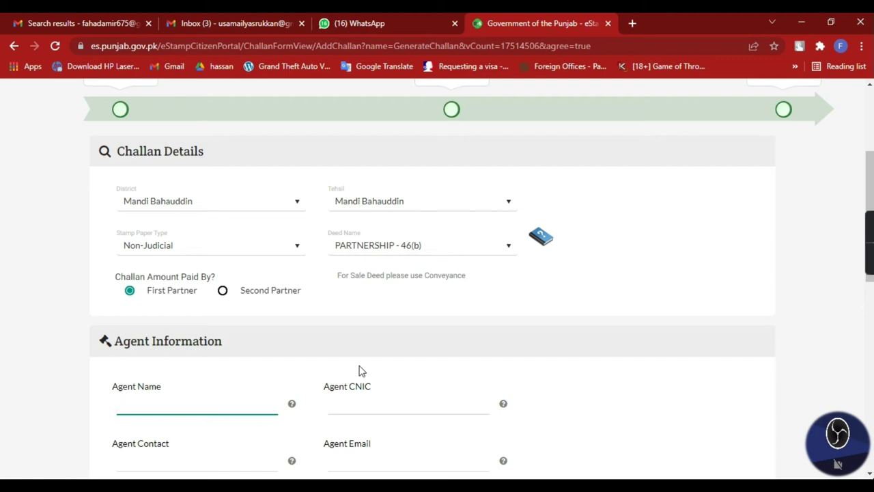
pyautogui.write('uhammad')
pyautogui.press('Tab')
pyautogui.write('340')
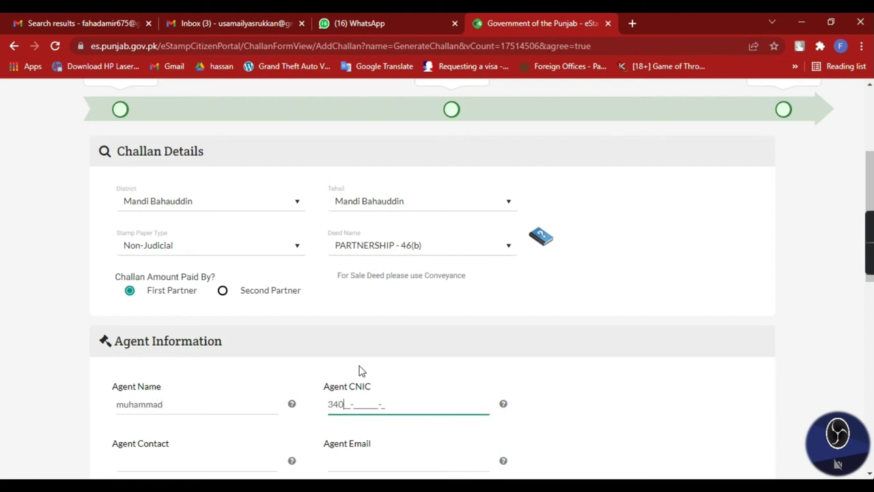
pyautogui.write('00-0000000-0')
pyautogui.press('Tab')
pyautogui.write('0300-0000000')
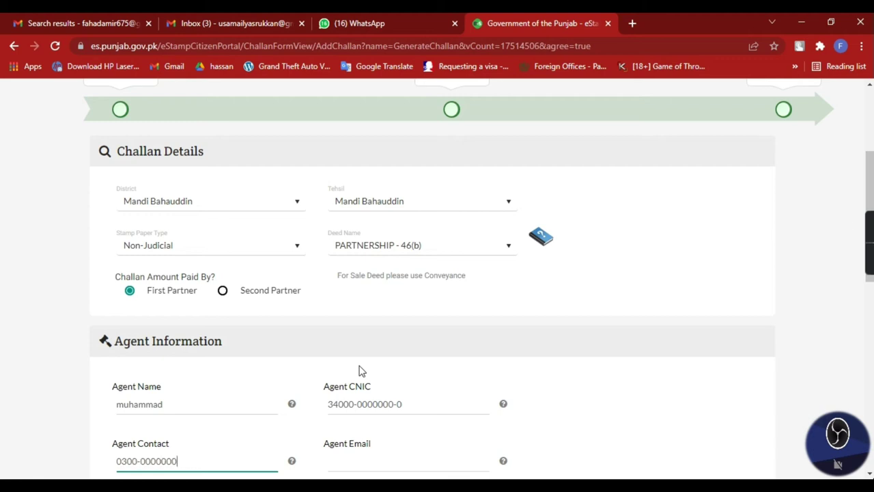
pyautogui.scroll(-2, 359, 369)
# Step: Begin a first partner entry with name, CNIC, relation S/O and father's name
pyautogui.click(715, 395)
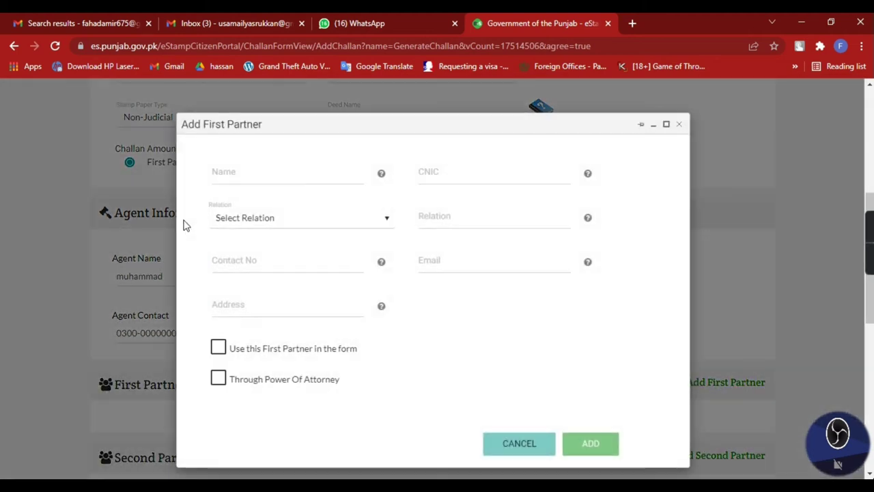
pyautogui.click(215, 171)
pyautogui.write('muhammad')
pyautogui.press('Tab')
pyautogui.write('34000-0000000-0')
pyautogui.press('Tab')
pyautogui.press('Down')
pyautogui.press('Tab')
pyautogui.write('3')
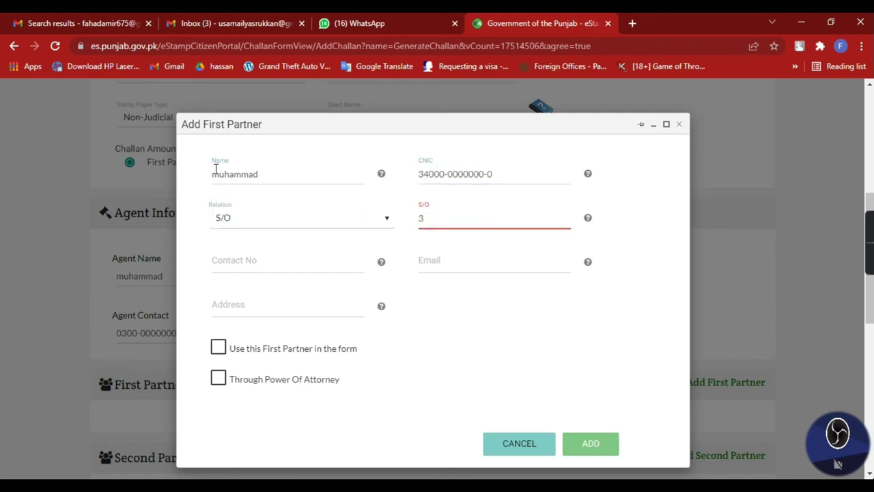
pyautogui.write('nawaz')
# Step: Add the partner's contact number and address, mark them used on the form, and add them
pyautogui.press('Tab')
pyautogui.write('00000000000')
pyautogui.press('Tab')
pyautogui.press('Tab')
pyautogui.write('m')
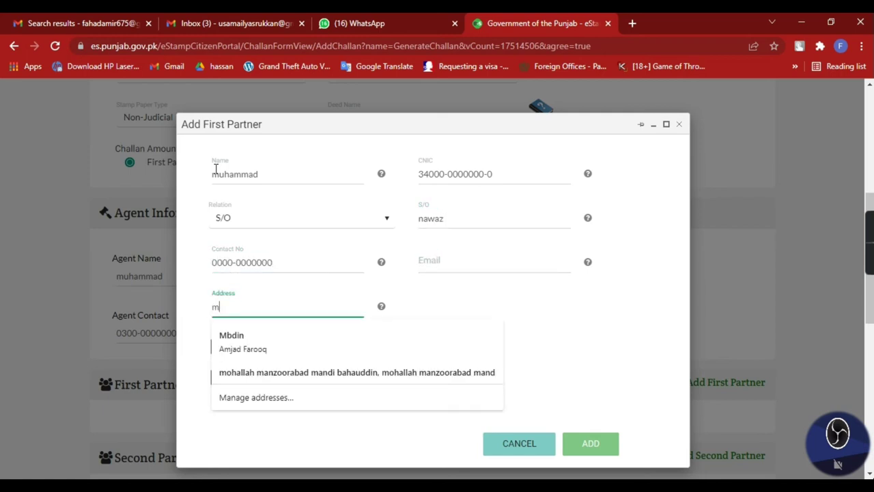
pyautogui.write('andi bahauddin')
pyautogui.press('Tab')
pyautogui.press('space')
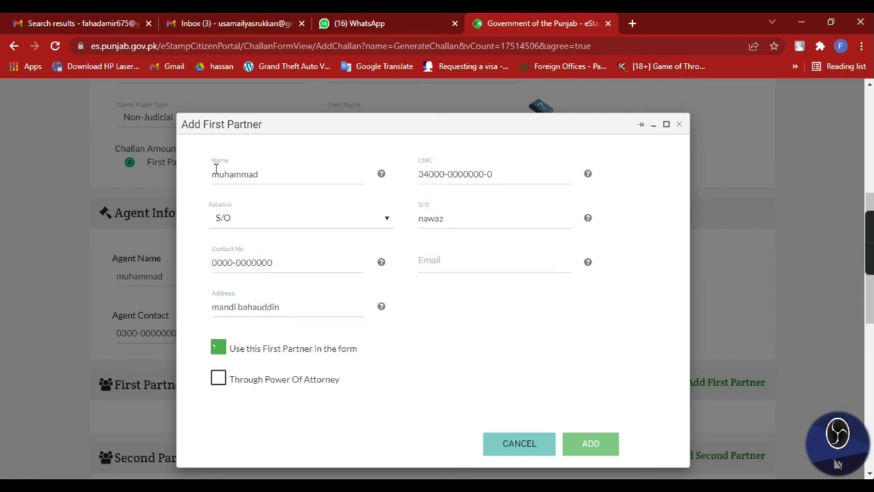
pyautogui.click(590, 444)
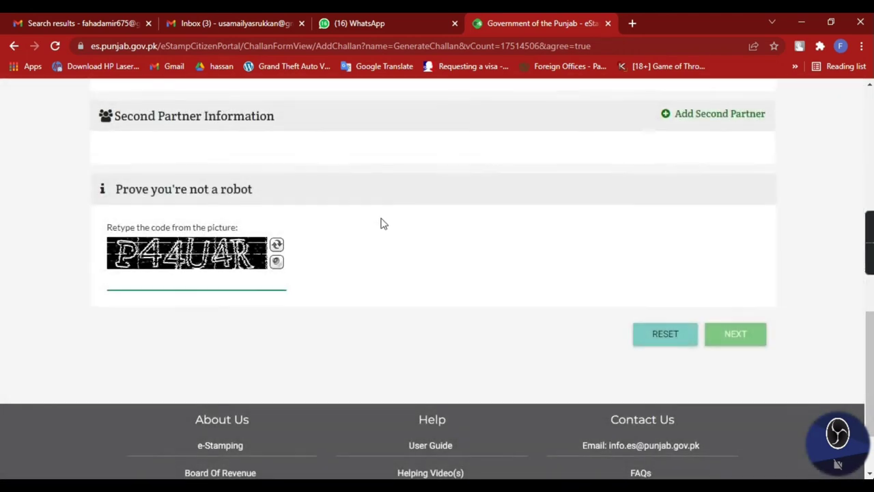
pyautogui.scroll(4, 381, 222)
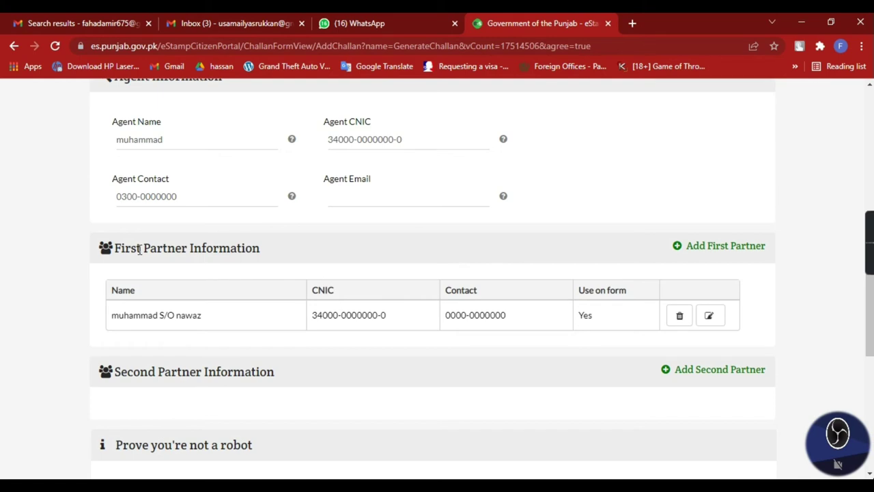
# Step: Start another first partner with their name, a corrected full CNIC, and relation S/O
pyautogui.click(724, 247)
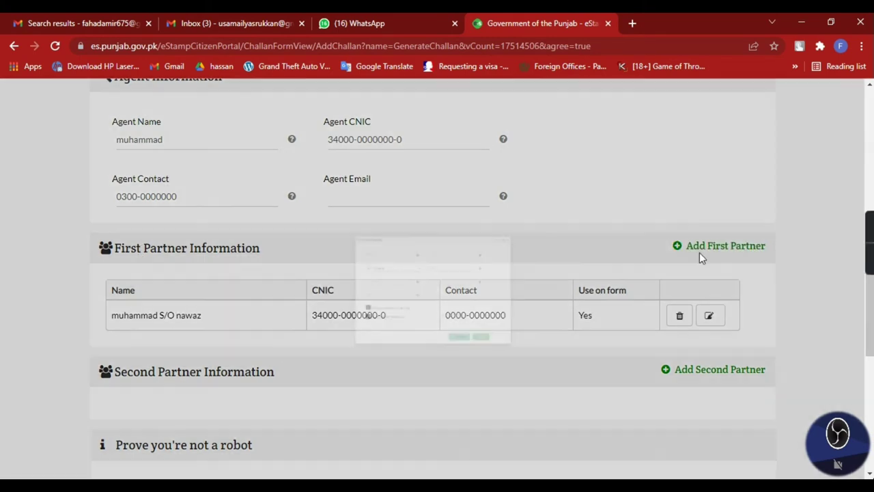
pyautogui.click(298, 180)
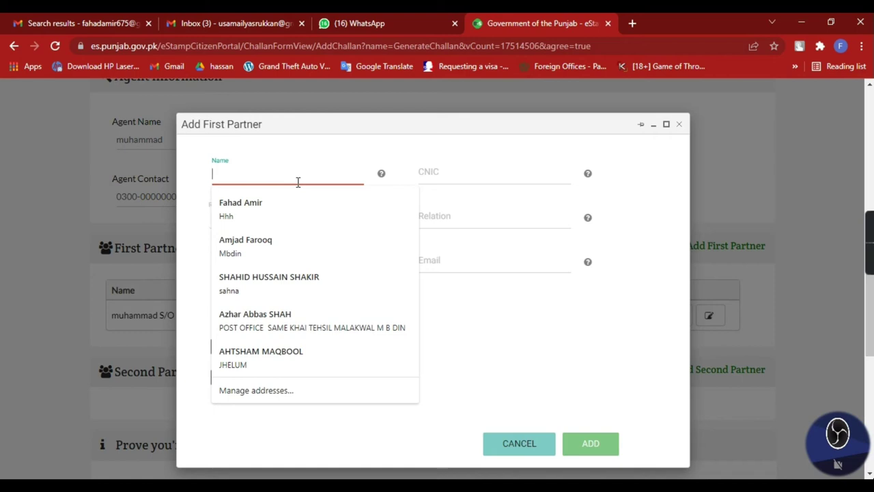
pyautogui.write('amjad')
pyautogui.press('Tab')
pyautogui.write('34000-000000')
pyautogui.press('Tab')
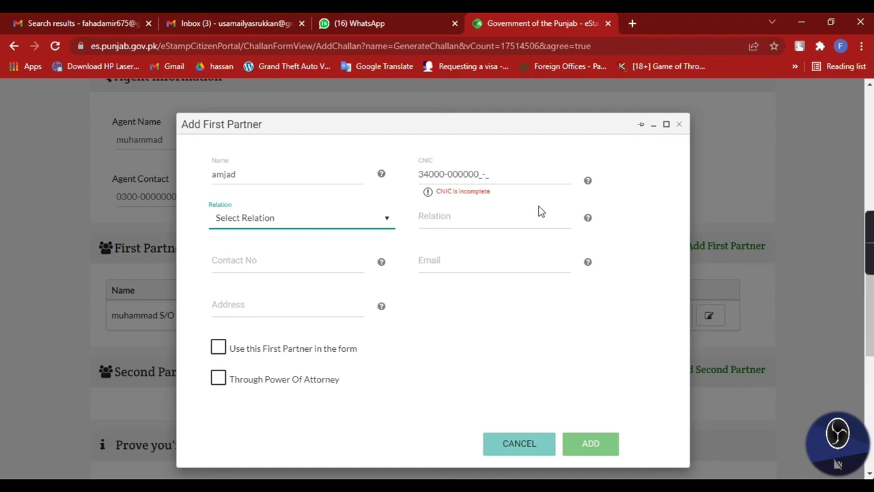
pyautogui.doubleClick(546, 177)
pyautogui.click(546, 178)
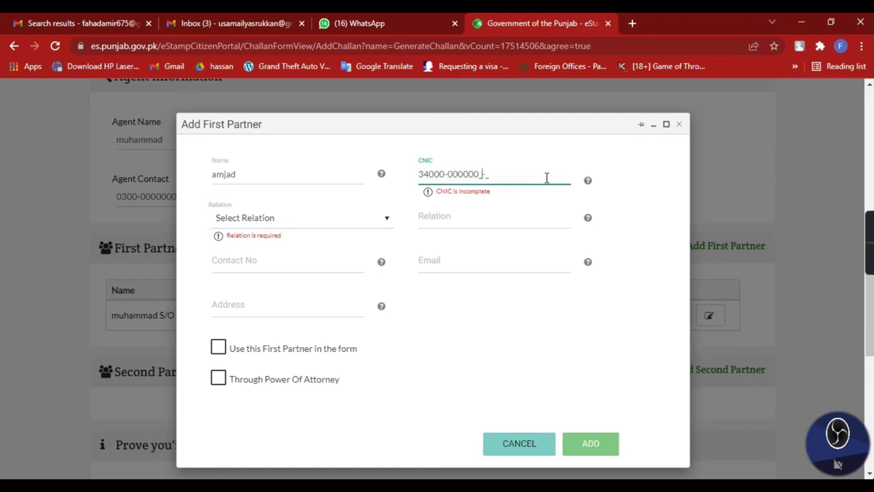
pyautogui.write('00-0')
pyautogui.press('Tab')
pyautogui.press('Down')
# Step: Enter this partner's father's name, contact number and address, then add them unused on form
pyautogui.press('Tab')
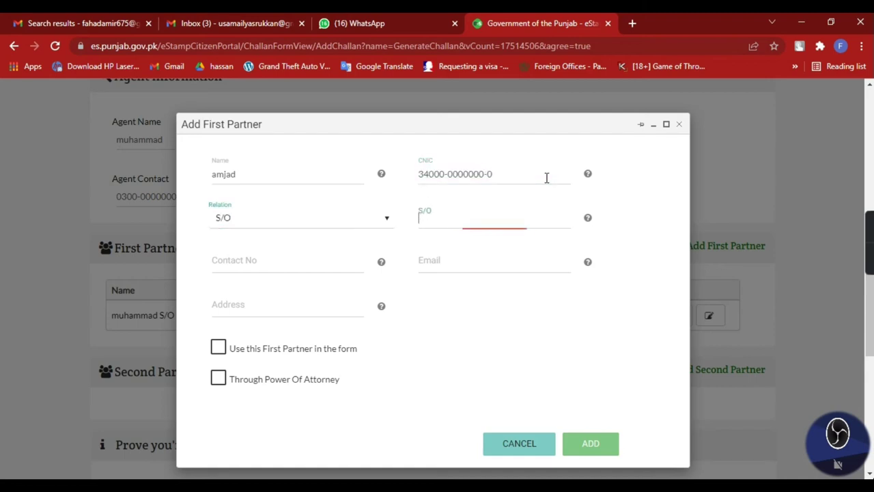
pyautogui.write('farooq')
pyautogui.press('Tab')
pyautogui.write('0000-0000000')
pyautogui.press('Tab')
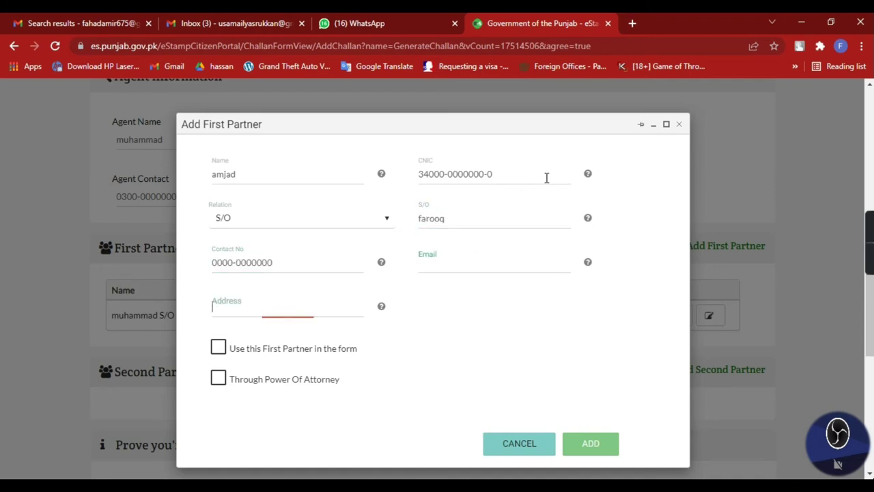
pyautogui.write('mandi bahauddin')
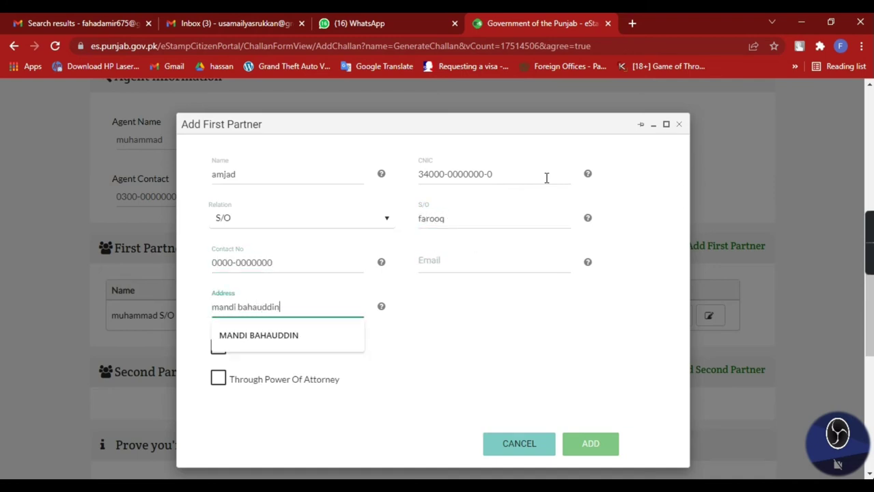
pyautogui.click(566, 365)
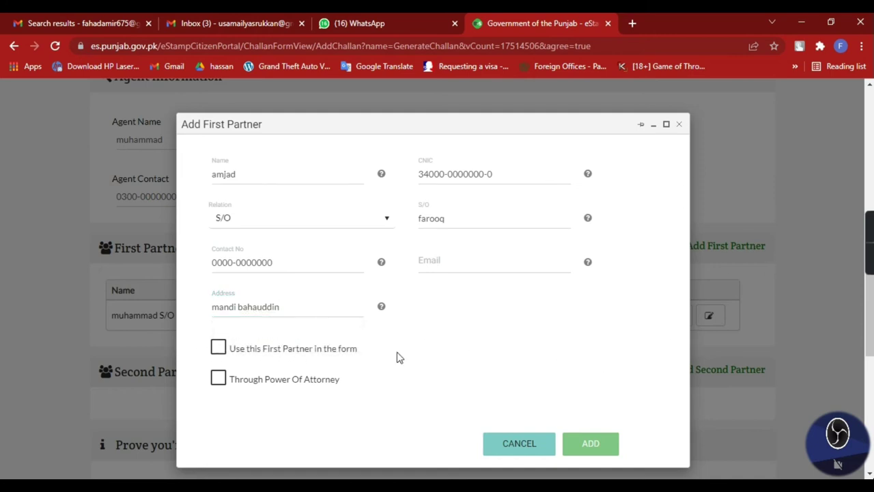
pyautogui.click(588, 443)
pyautogui.scroll(4, 410, 240)
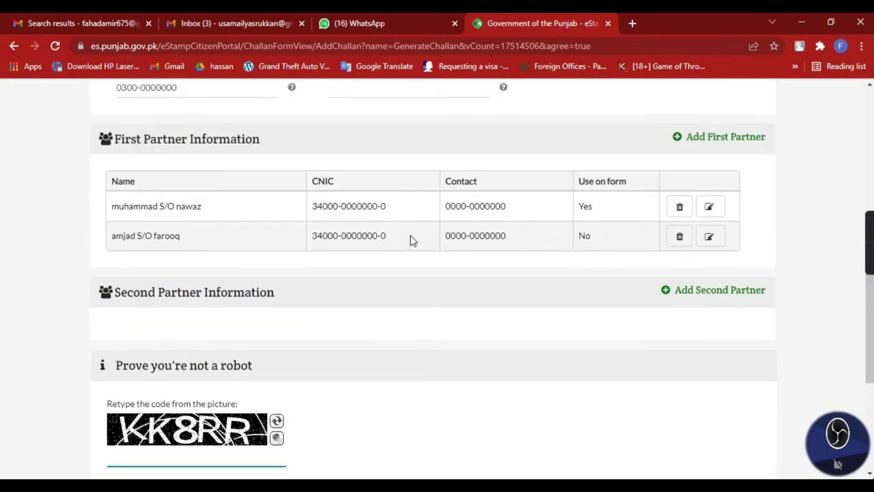
# Step: Begin a second partner entry with name, CNIC and relation S/O
pyautogui.moveTo(112, 287); pyautogui.dragTo(708, 312)
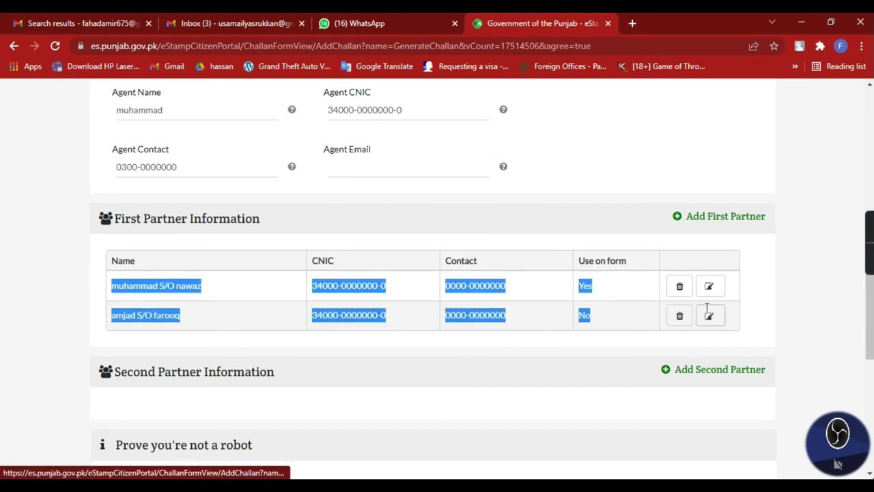
pyautogui.click(776, 315)
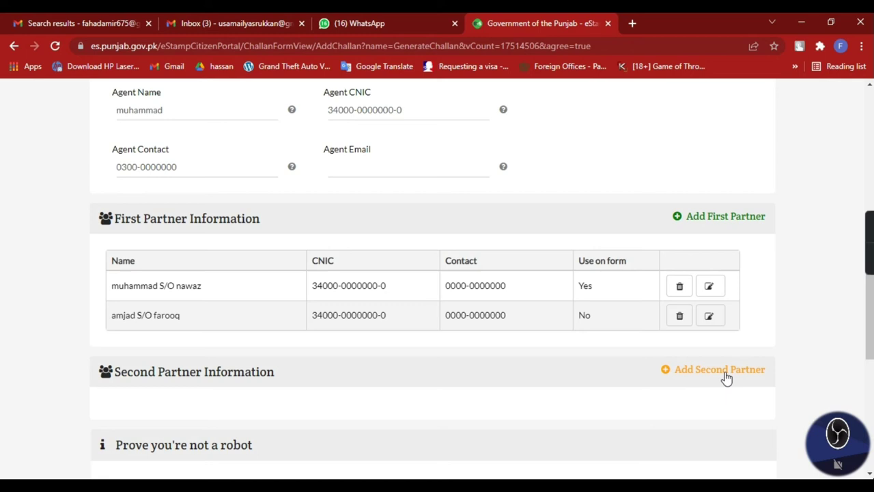
pyautogui.click(726, 374)
pyautogui.click(264, 179)
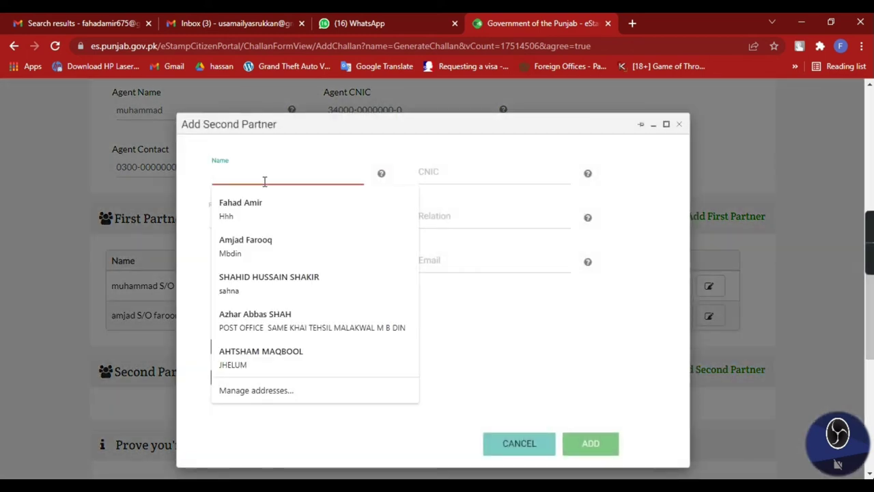
pyautogui.write('fahad')
pyautogui.press('Tab')
pyautogui.write('340')
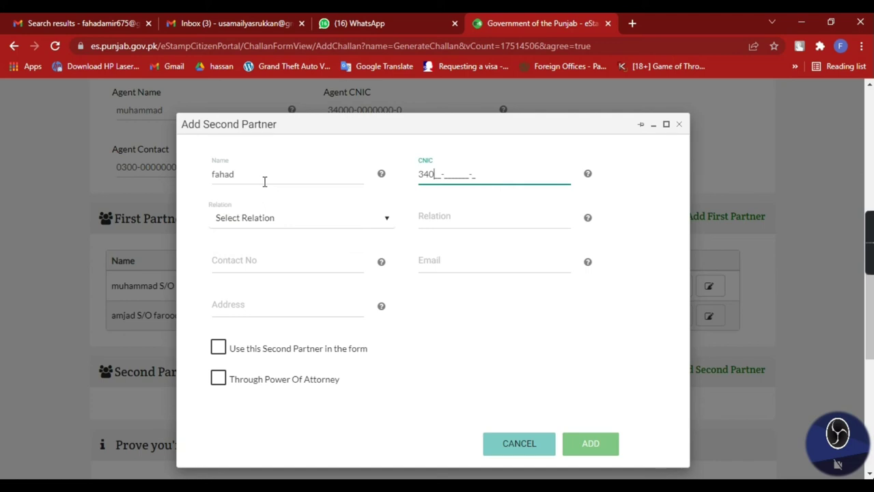
pyautogui.write('00-0000000-0')
pyautogui.press('Tab')
pyautogui.press('Down')
pyautogui.press('Tab')
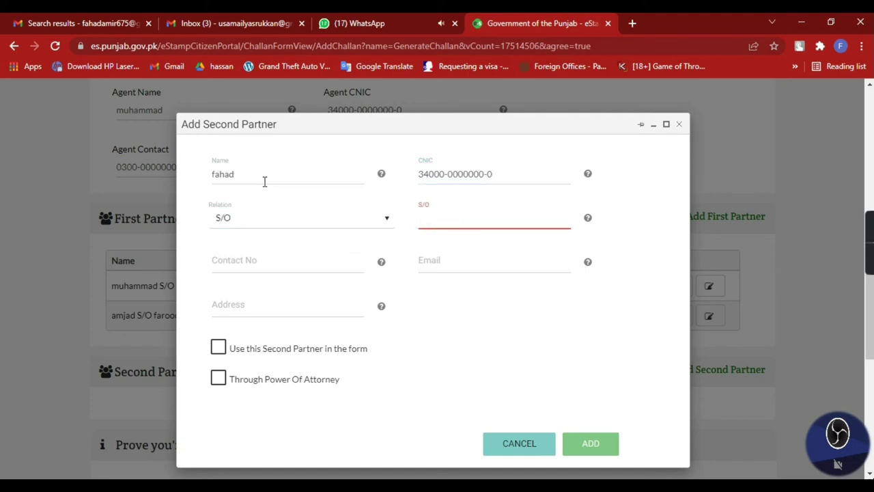
# Step: Add father's name, contact number and address, tick Use this Second Partner, and add them
pyautogui.write('muhammad')
pyautogui.press('Tab')
pyautogui.write('0000-0000000')
pyautogui.press('Tab')
pyautogui.press('Tab')
pyautogui.write('mandi bahauddin')
pyautogui.press('Tab')
pyautogui.press('space')
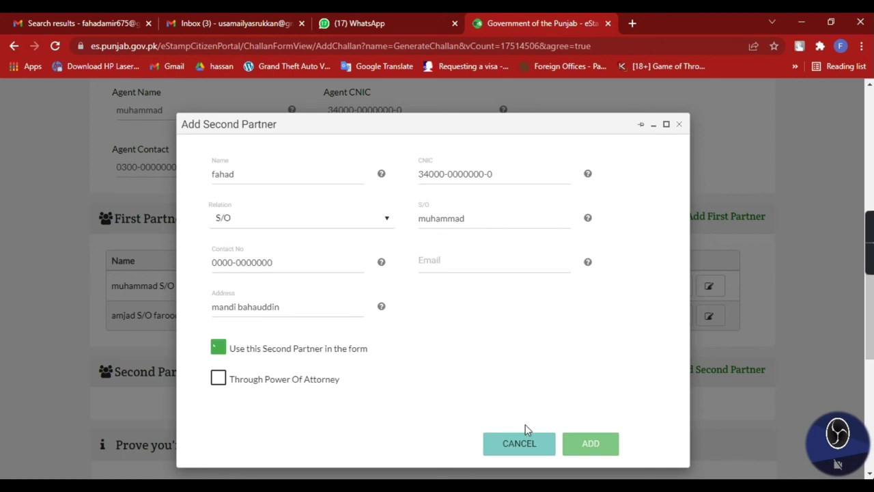
pyautogui.click(592, 445)
# Step: Dismiss an extra second-partner form without adding anyone and review the partner tables
pyautogui.scroll(1, 376, 301)
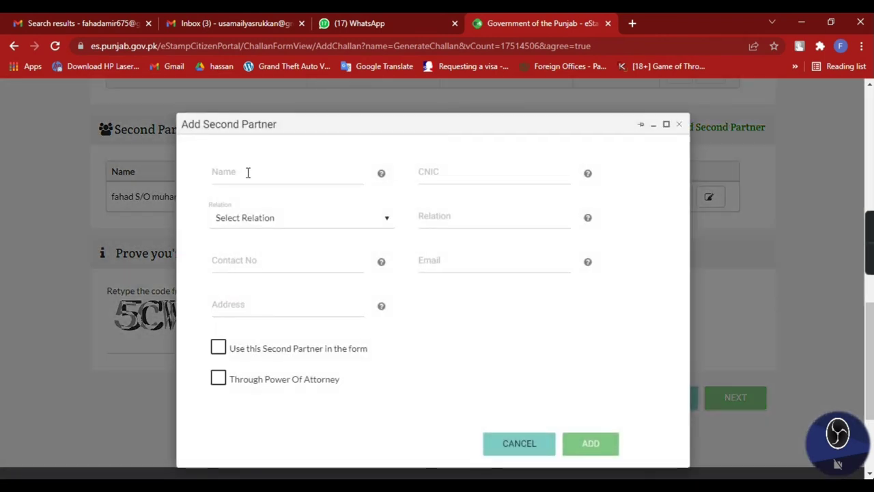
pyautogui.click(248, 172)
pyautogui.click(519, 443)
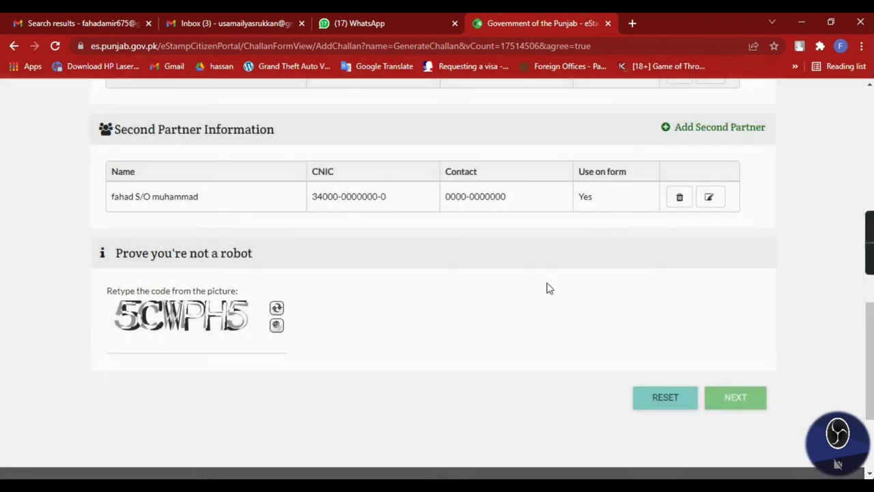
pyautogui.scroll(2, 546, 287)
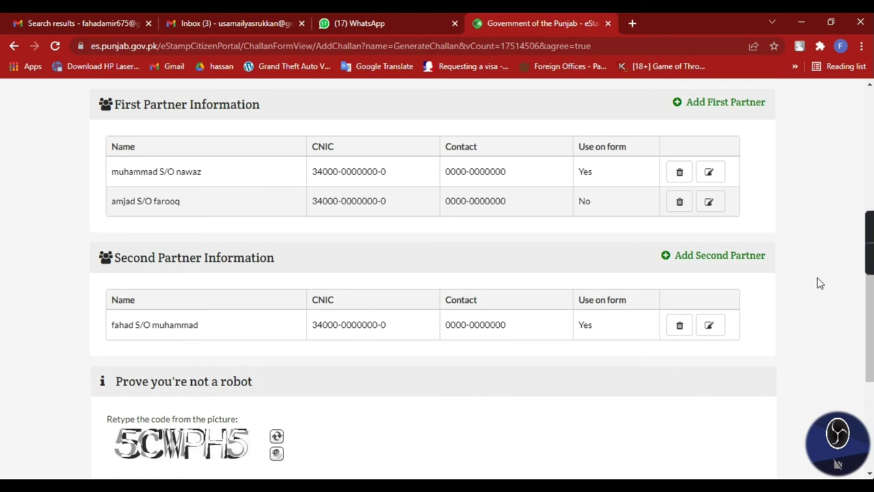
pyautogui.scroll(-2, 816, 282)
pyautogui.scroll(1, 564, 254)
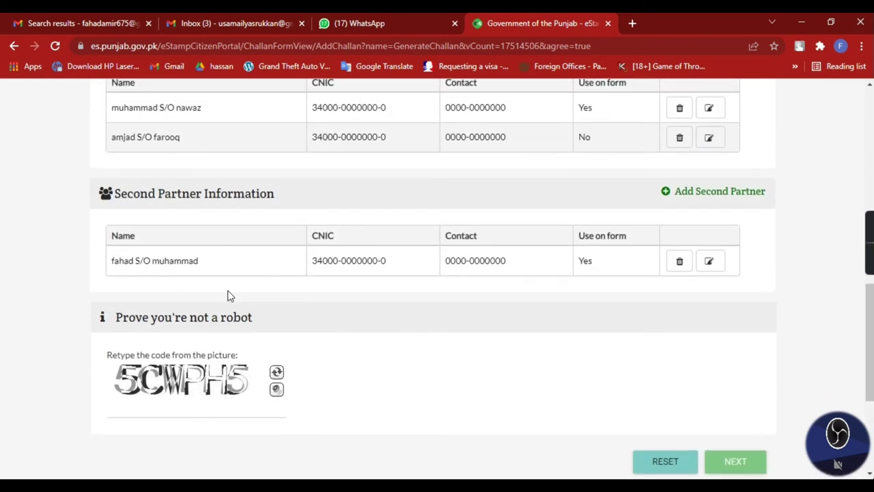
# Step: Enter the robot-check code, retype the refreshed code after the error, and reach Capital of Partnership
pyautogui.click(200, 413)
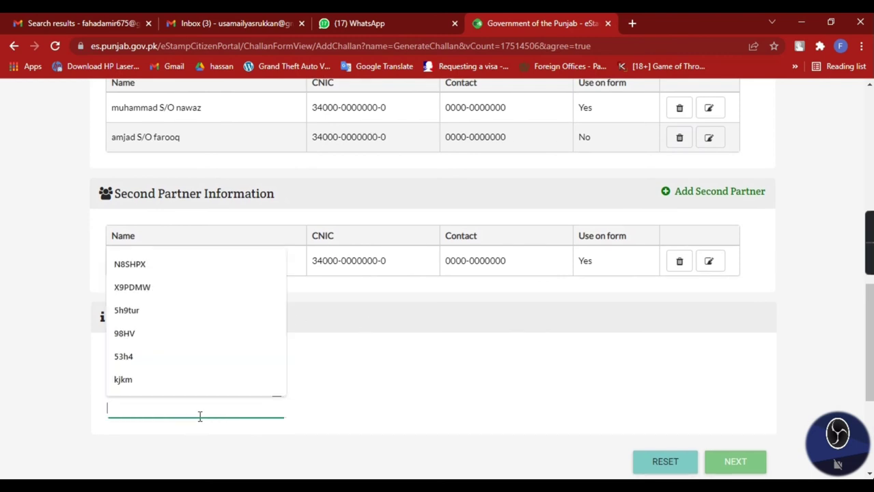
pyautogui.write('KCWPH5')
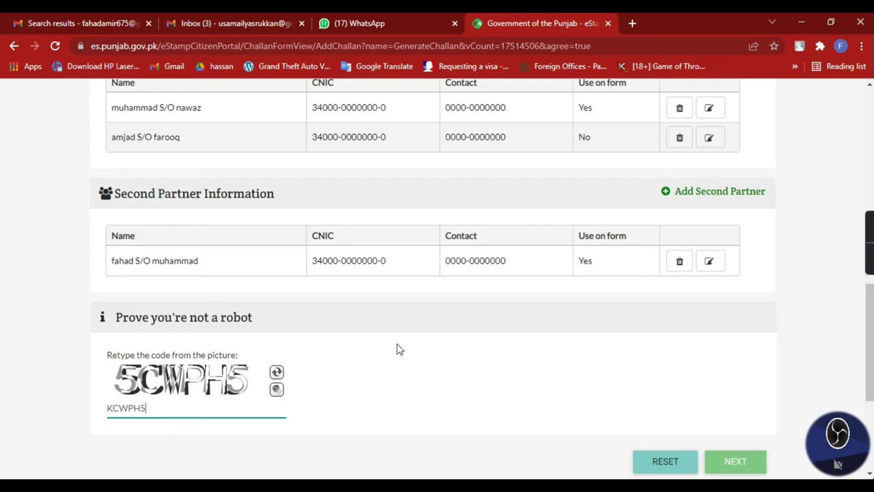
pyautogui.scroll(-1, 753, 341)
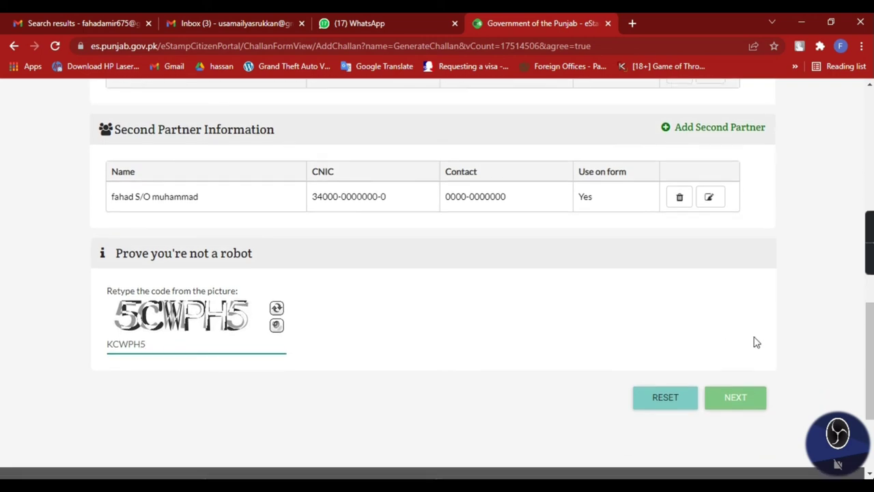
pyautogui.click(743, 403)
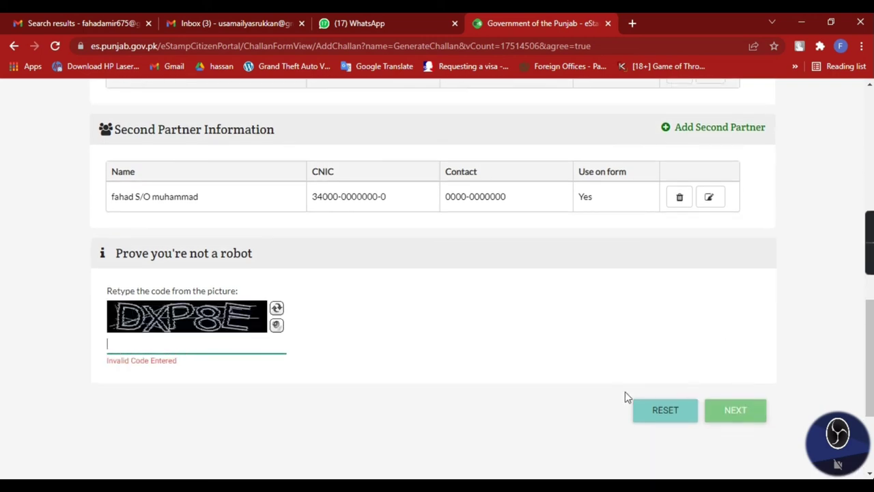
pyautogui.click(189, 343)
pyautogui.write('DXP8E')
pyautogui.click(737, 413)
pyautogui.scroll(-2, 146, 326)
pyautogui.click(224, 278)
pyautogui.click(460, 287)
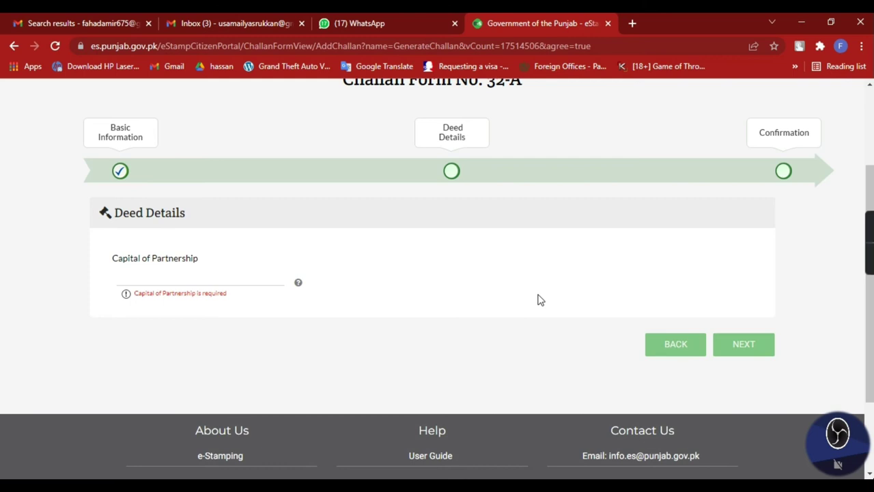
# Step: Add 100 to the Capital of Partnership amount and continue to the payable summary
pyautogui.click(224, 275)
pyautogui.write('100')
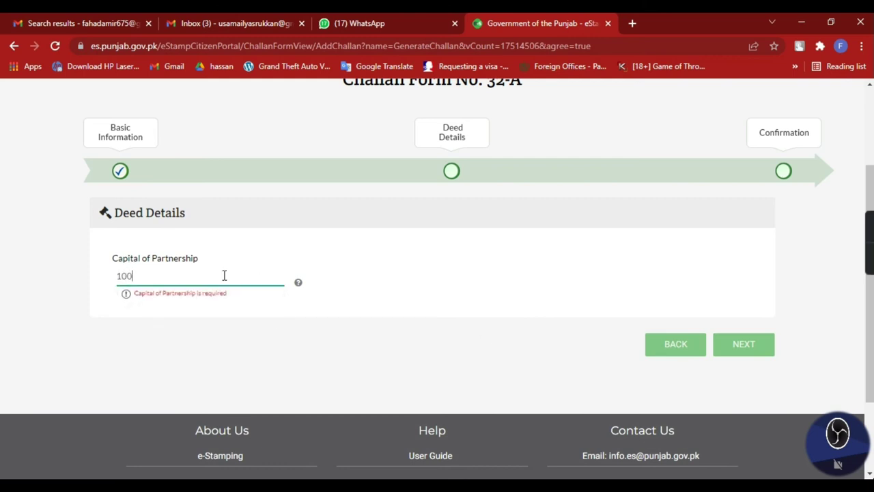
pyautogui.click(738, 349)
pyautogui.scroll(-1, 215, 297)
pyautogui.scroll(-1, 215, 297)
pyautogui.moveTo(110, 251); pyautogui.dragTo(146, 260)
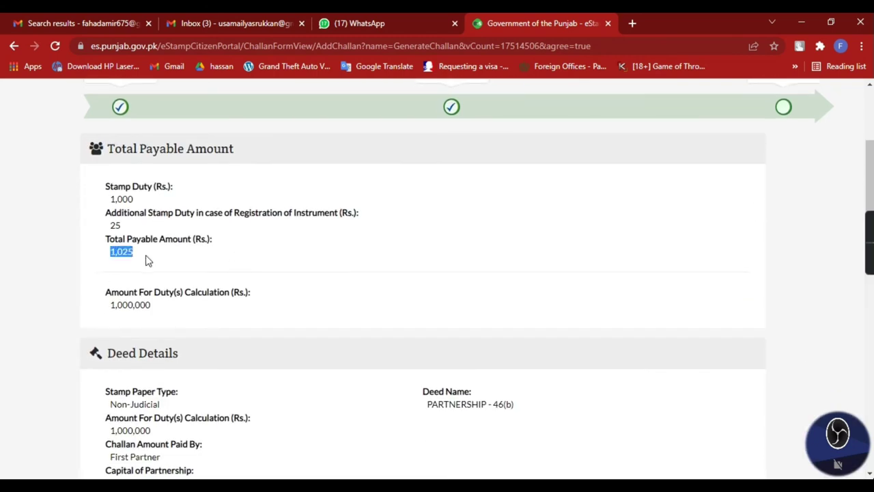
pyautogui.click(136, 258)
# Step: Check the 1,000 stamp duty calculated on the 1,000,000 capital amount
pyautogui.moveTo(112, 198)
pyautogui.mouseDown()
pyautogui.moveTo(144, 203)
pyautogui.moveTo(99, 204)
pyautogui.mouseUp()
pyautogui.moveTo(103, 308); pyautogui.dragTo(179, 312)
pyautogui.click(96, 313)
pyautogui.doubleClick(96, 312)
pyautogui.scroll(-9, 281, 304)
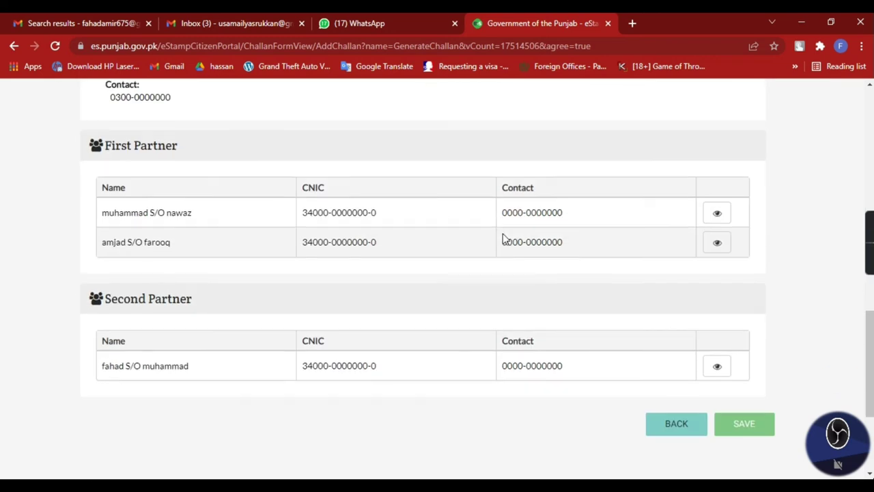
pyautogui.scroll(5, 511, 326)
pyautogui.scroll(-4, 312, 279)
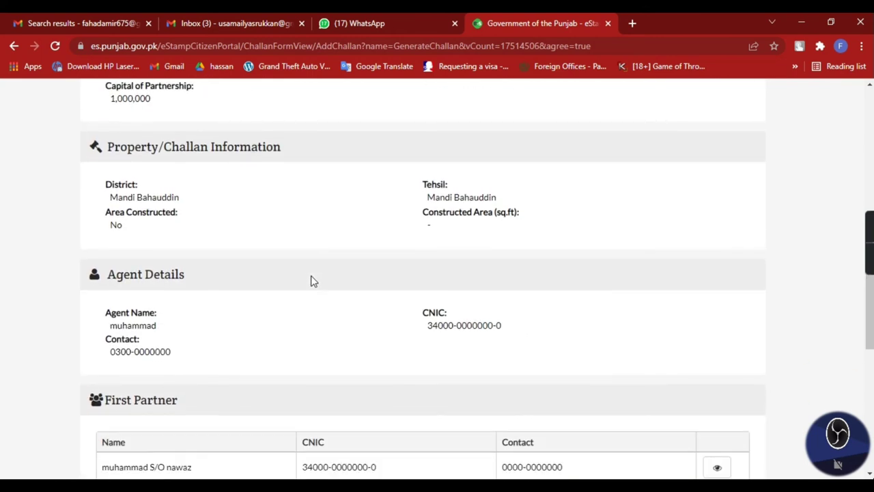
pyautogui.scroll(-1, 293, 271)
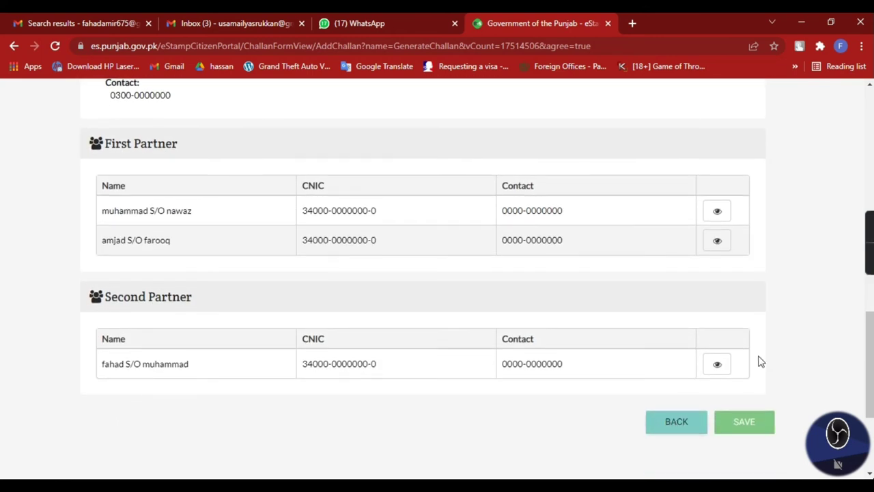
# Step: Return to Deed Details, then advance to confirmation showing the 1,025 total payable
pyautogui.click(675, 428)
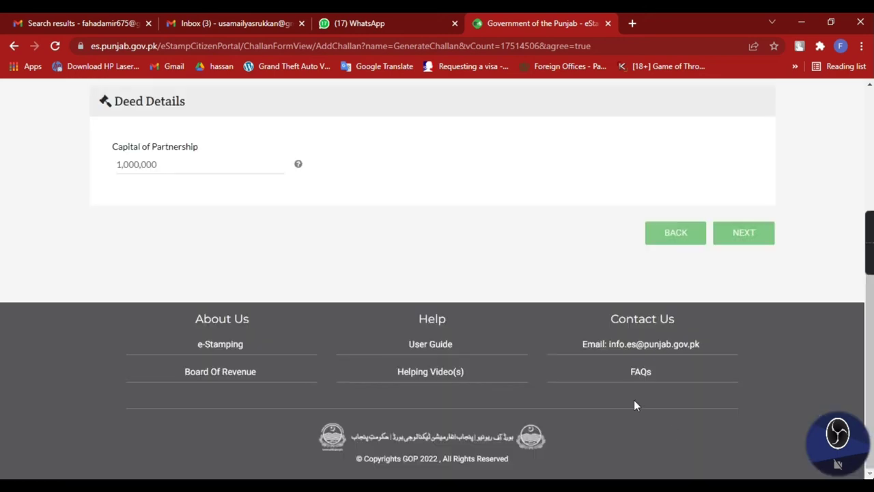
pyautogui.click(733, 240)
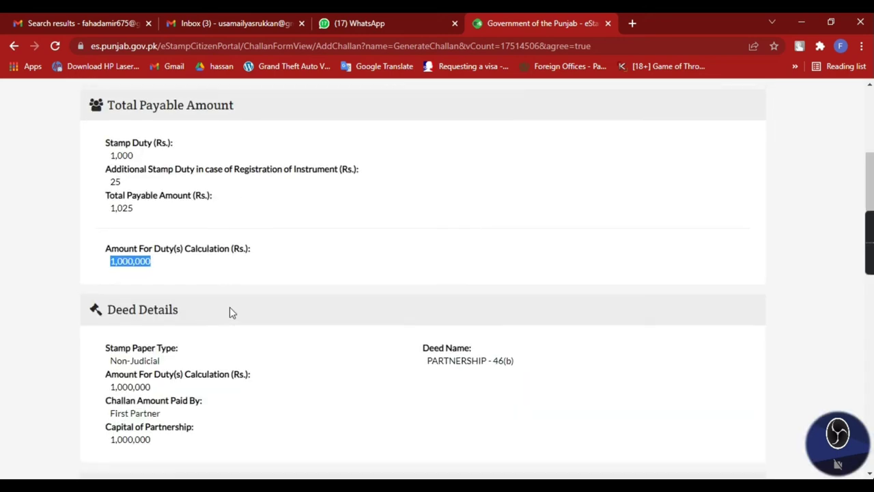
pyautogui.scroll(-7, 117, 338)
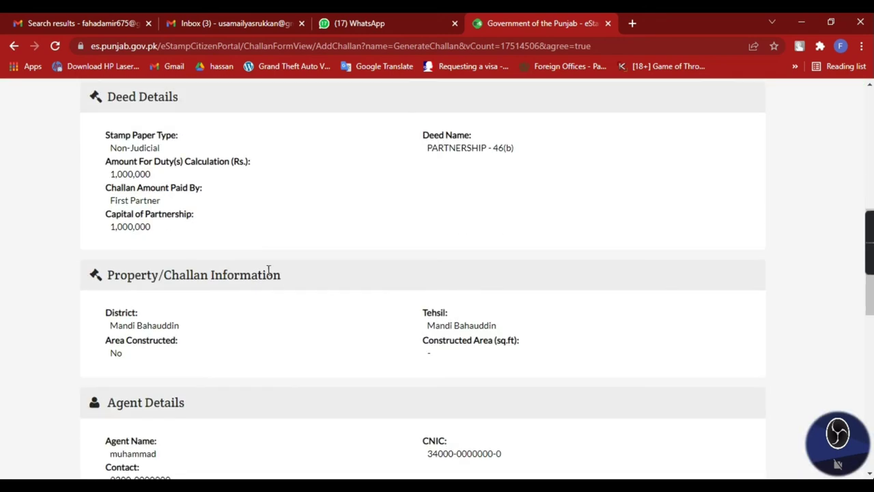
pyautogui.scroll(4, 269, 273)
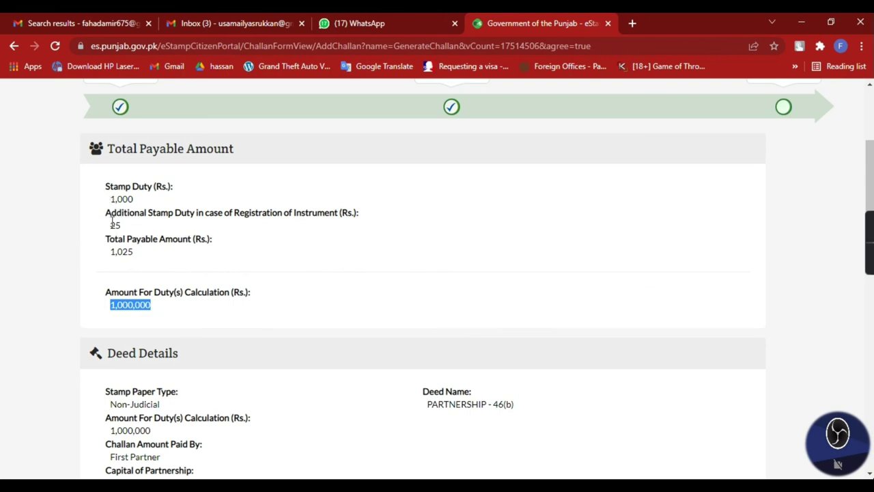
pyautogui.moveTo(108, 253); pyautogui.dragTo(152, 260)
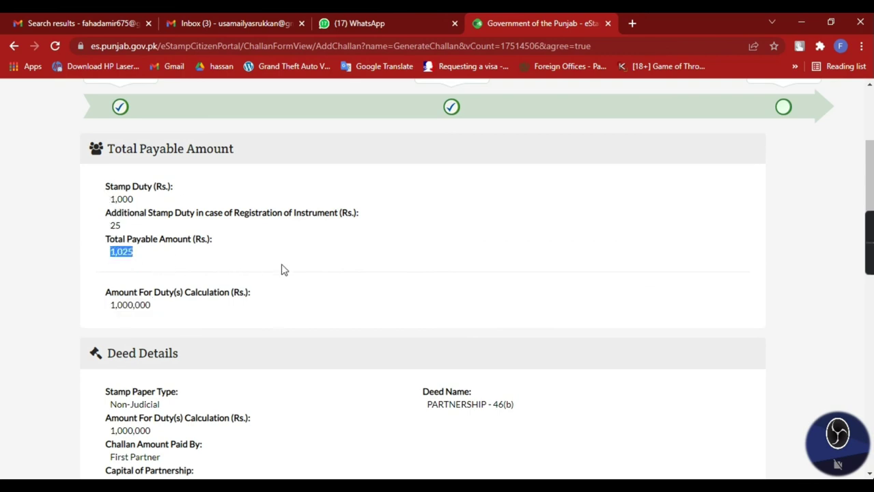
pyautogui.scroll(-10, 772, 325)
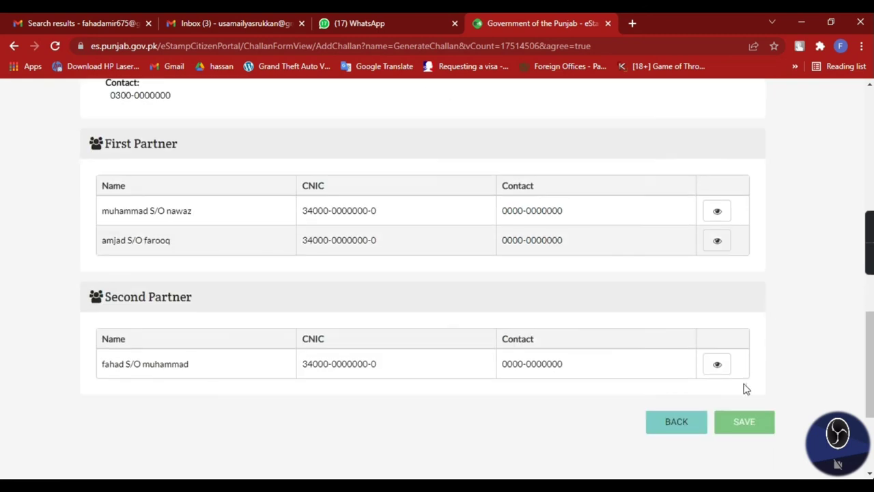
# Step: Save the stamp duty challan, copy its challan number, and open the printable challan
pyautogui.click(739, 423)
pyautogui.moveTo(271, 195); pyautogui.dragTo(183, 196)
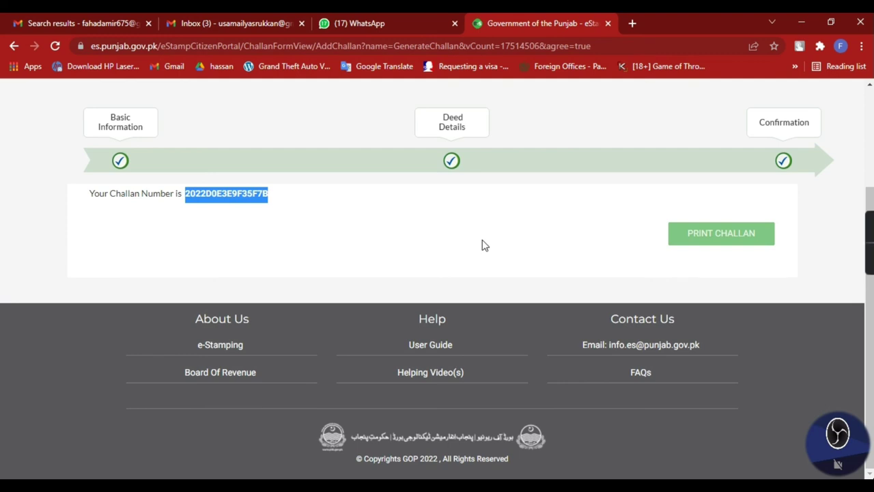
pyautogui.click(761, 242)
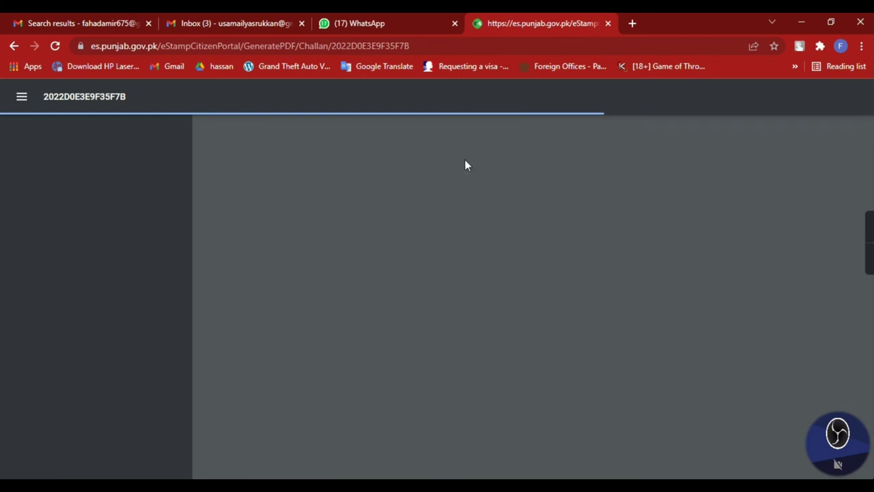
# Step: Open a new browser tab and load the suggested e-Stamping site
pyautogui.click(632, 27)
pyautogui.write('es')
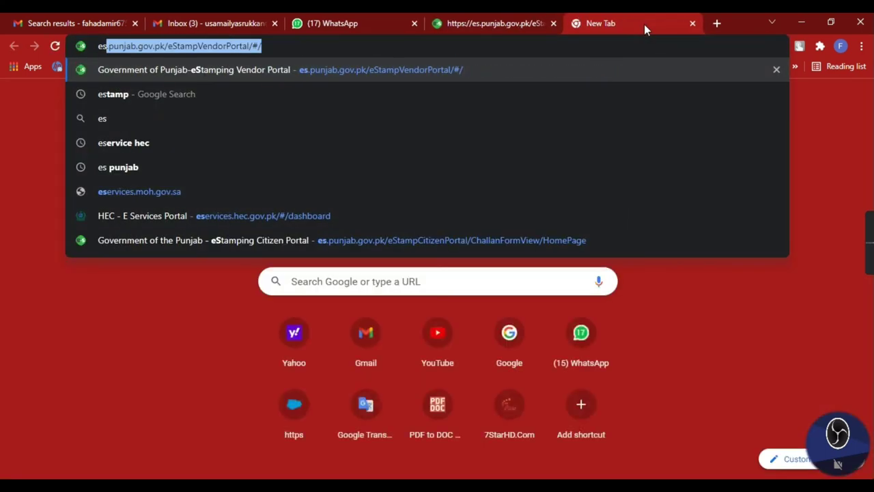
pyautogui.press('Return')
pyautogui.click(261, 27)
pyautogui.click(631, 23)
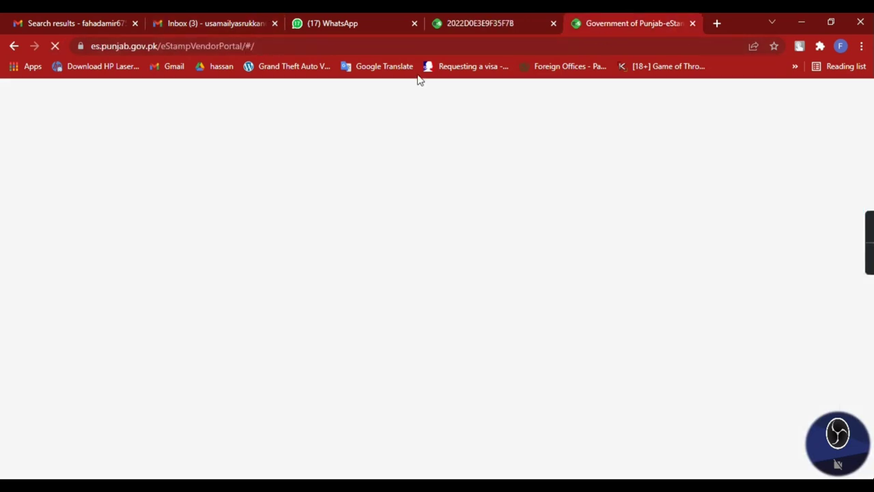
pyautogui.click(294, 66)
# Step: Load the e-Stamping Citizen Portal home page and choose the Pay Comparison Fee service
pyautogui.click(360, 42)
pyautogui.write('es')
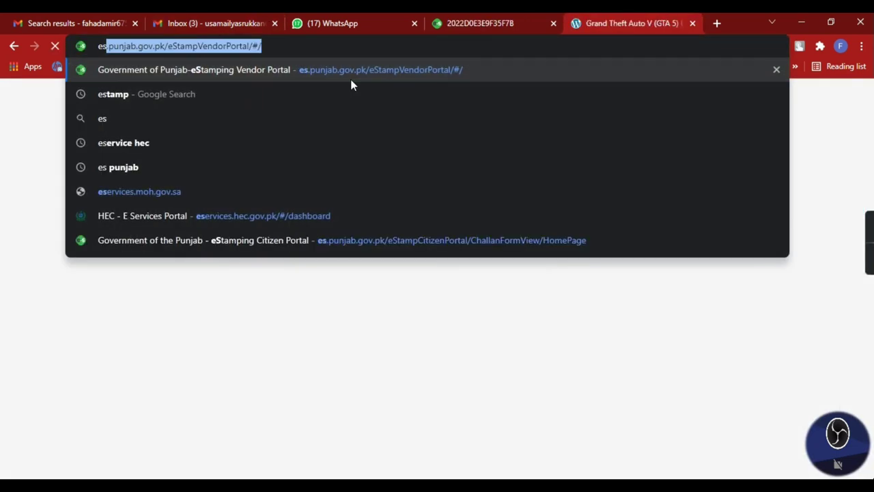
pyautogui.press('Up')
pyautogui.press('Return')
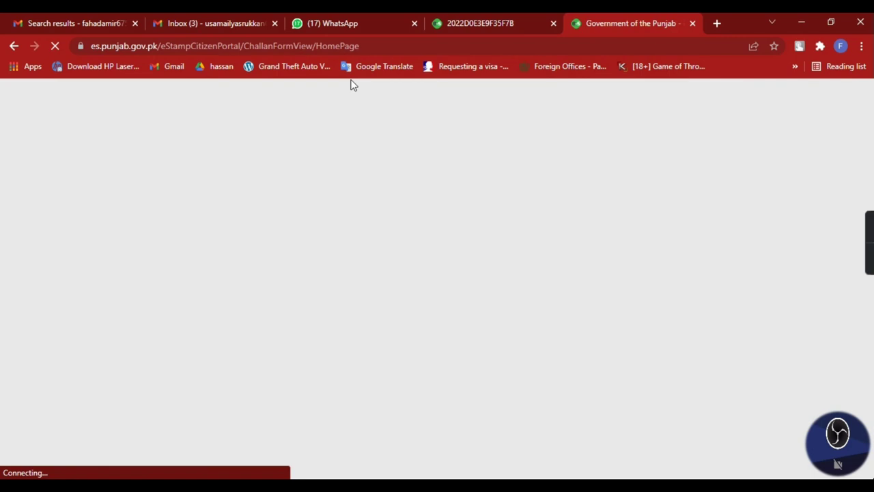
pyautogui.scroll(-3, 316, 228)
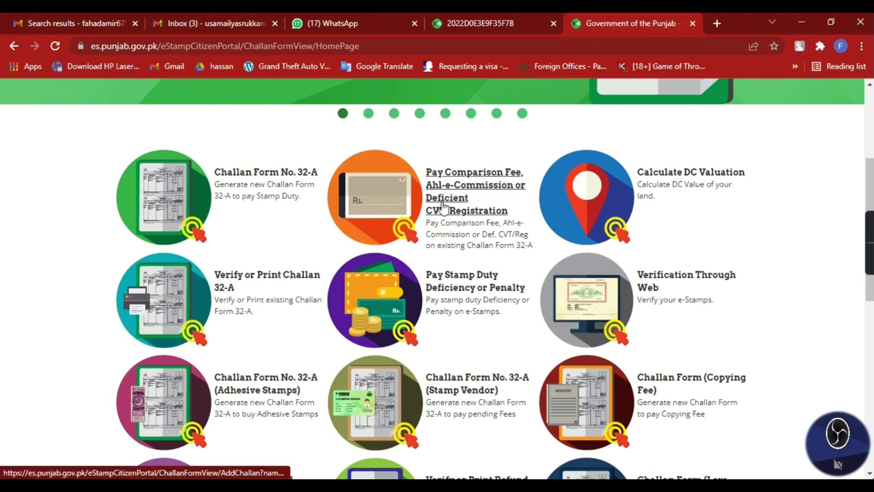
pyautogui.click(490, 220)
pyautogui.scroll(-2, 344, 254)
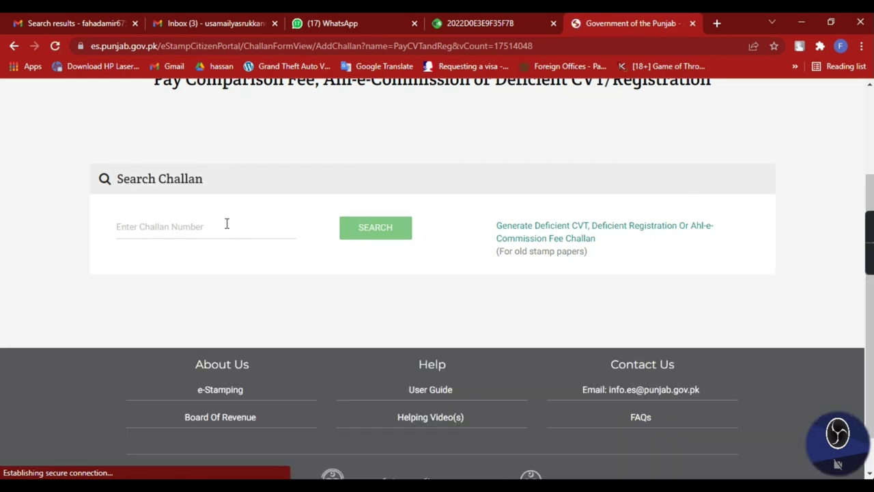
# Step: Paste the stamp duty challan number and search for that challan
pyautogui.click(226, 225)
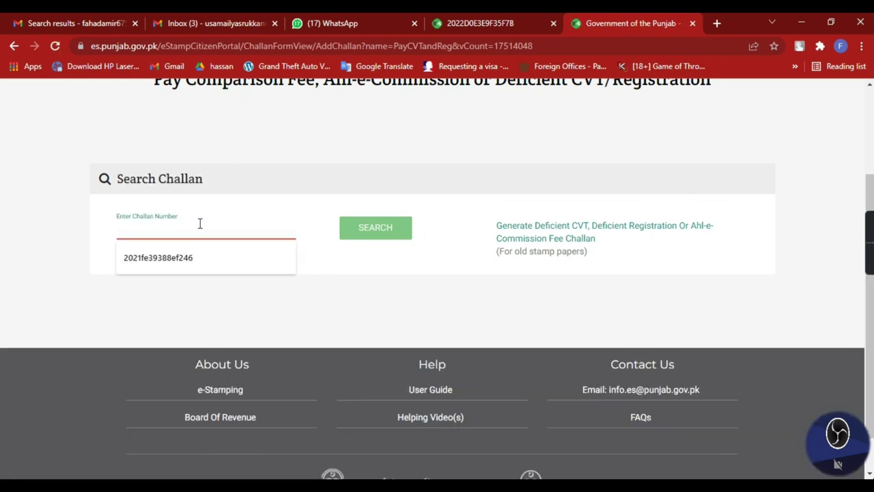
pyautogui.rightClick(198, 224)
pyautogui.click(251, 325)
pyautogui.click(394, 238)
pyautogui.scroll(5, 298, 195)
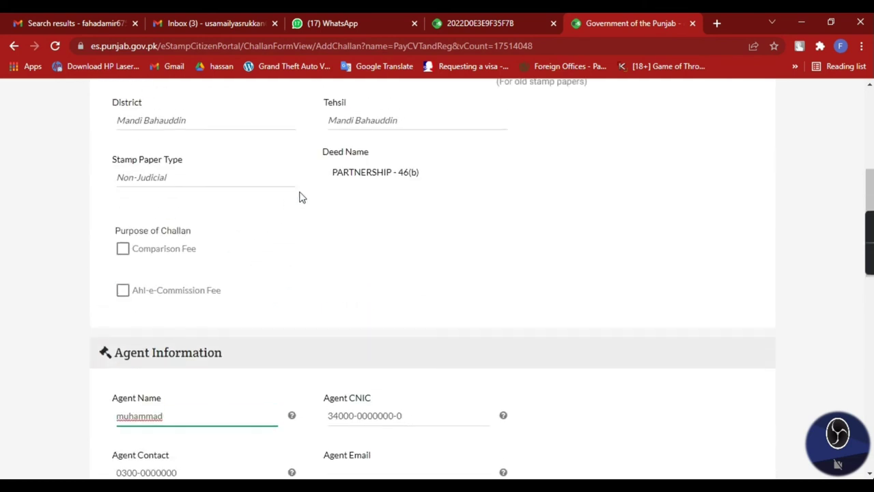
pyautogui.scroll(-6, 453, 307)
pyautogui.scroll(6, 503, 310)
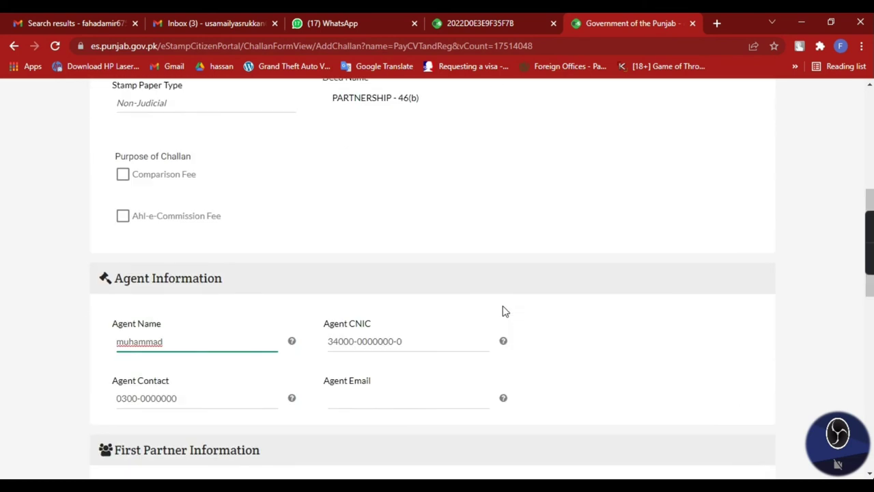
# Step: Select Comparison Fee as the challan purpose, enter the captcha code, and continue
pyautogui.click(122, 306)
pyautogui.scroll(-7, 294, 132)
pyautogui.scroll(-1, 450, 262)
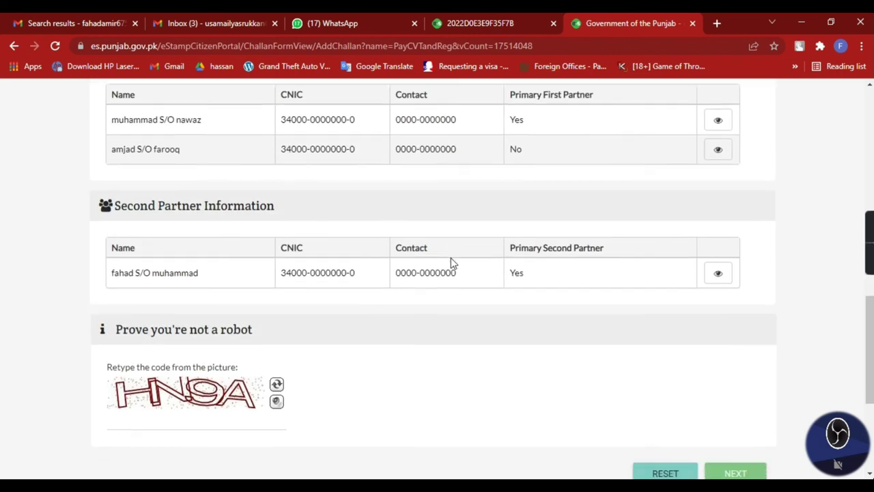
pyautogui.scroll(4, 351, 285)
pyautogui.scroll(-2, 273, 274)
pyautogui.scroll(-3, 532, 362)
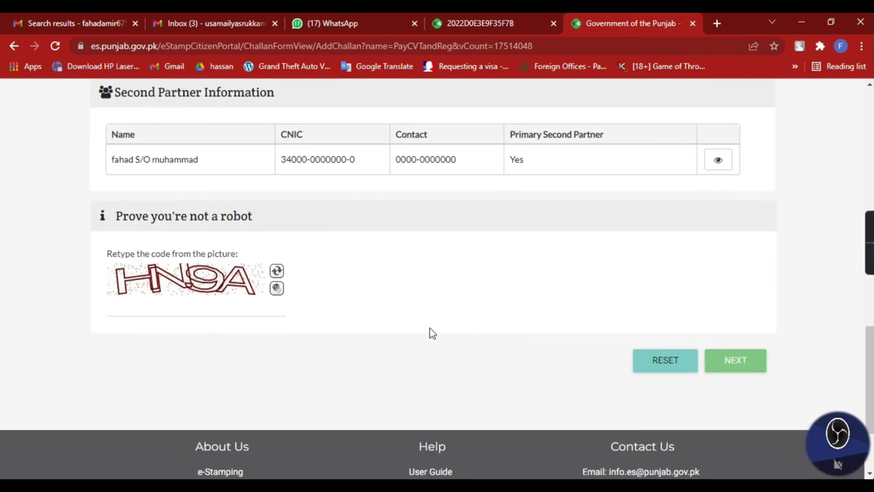
pyautogui.click(207, 303)
pyautogui.write('HN')
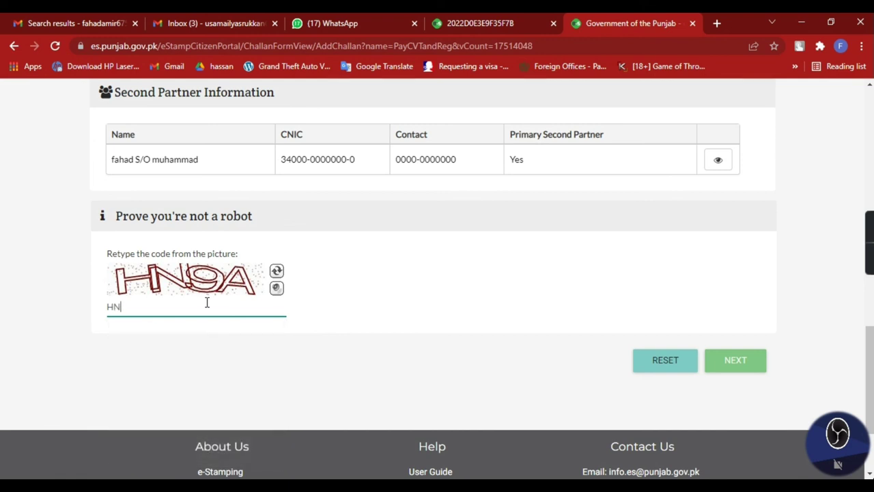
pyautogui.click(735, 359)
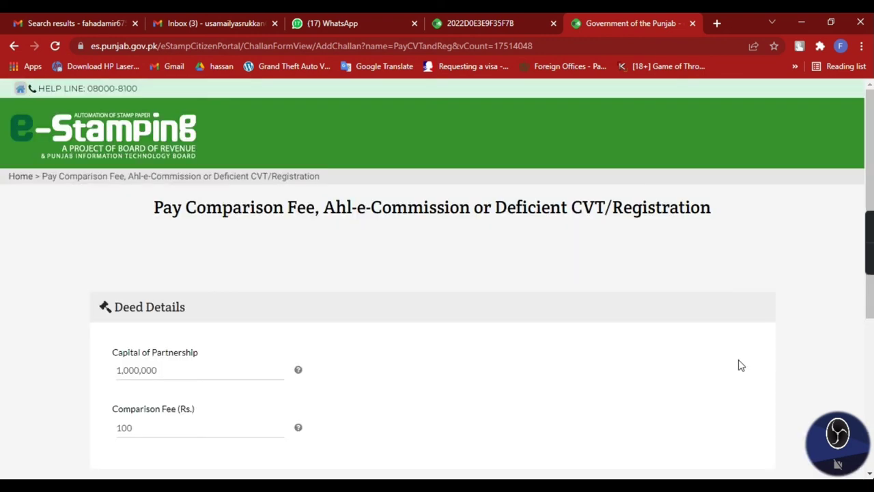
# Step: Review the Capital of Partnership and Comparison Fee (Rs.) fields on Deed Details
pyautogui.scroll(-3, 139, 339)
pyautogui.moveTo(110, 218); pyautogui.dragTo(216, 224)
pyautogui.click(411, 232)
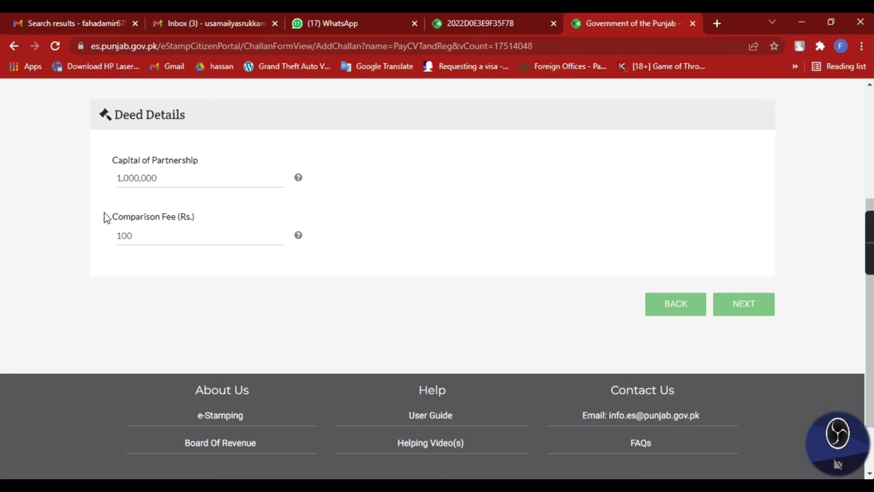
pyautogui.moveTo(130, 217); pyautogui.dragTo(232, 224)
pyautogui.moveTo(115, 161); pyautogui.dragTo(204, 163)
pyautogui.click(558, 236)
pyautogui.moveTo(112, 218); pyautogui.dragTo(220, 218)
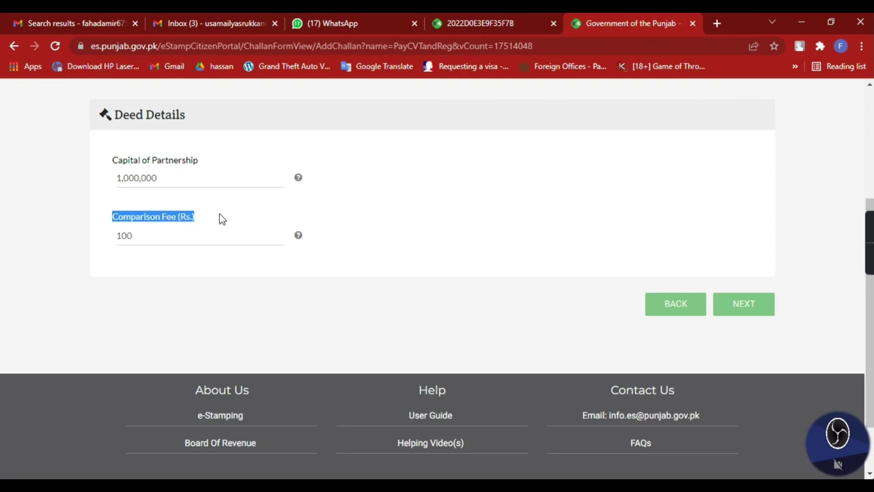
# Step: Save the comparison fee challan, generate its printable version, and view the stamp duty PDF
pyautogui.click(770, 308)
pyautogui.scroll(-8, 494, 239)
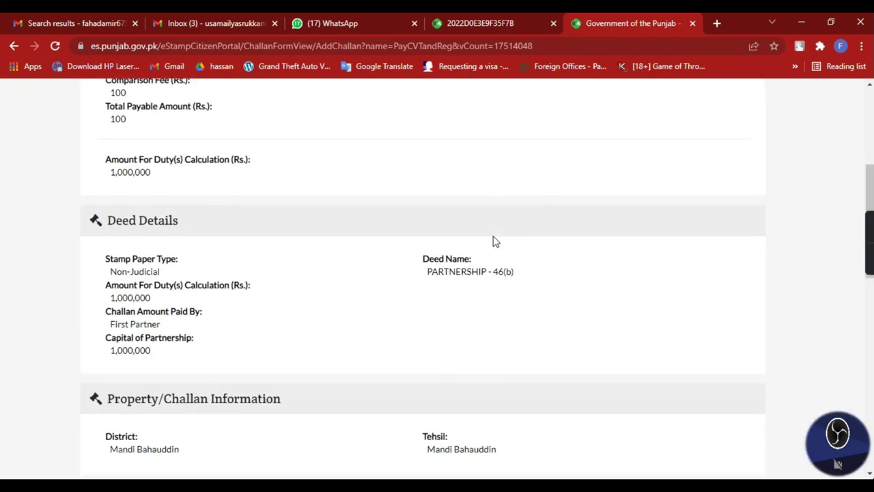
pyautogui.scroll(-4, 615, 273)
pyautogui.click(734, 240)
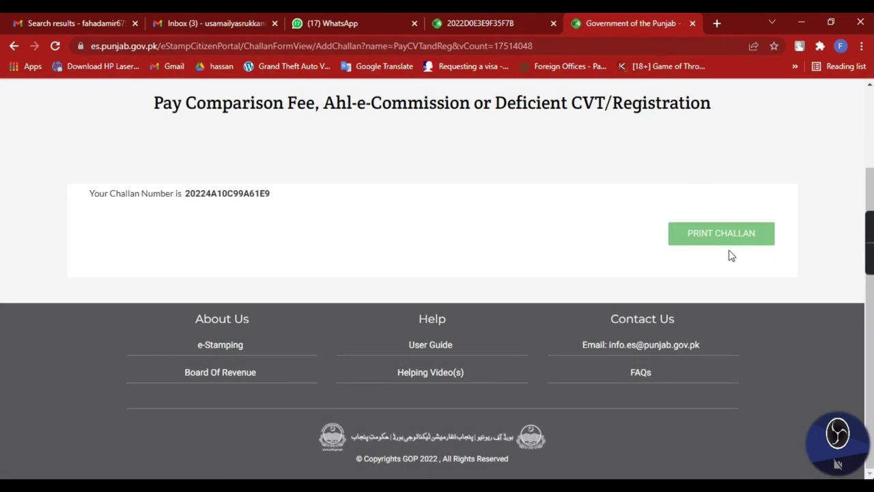
pyautogui.click(717, 240)
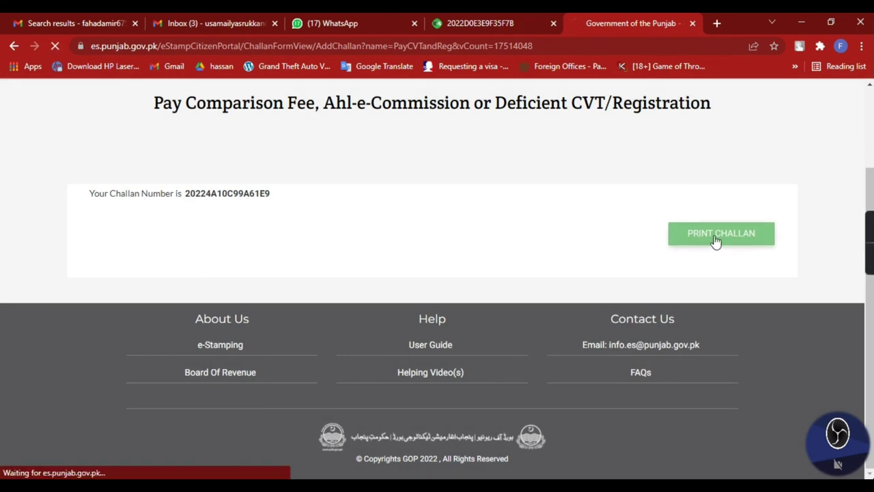
pyautogui.click(477, 26)
# Step: Check the 1,025/- total amount on the stamp duty challan PDF
pyautogui.scroll(-3, 640, 260)
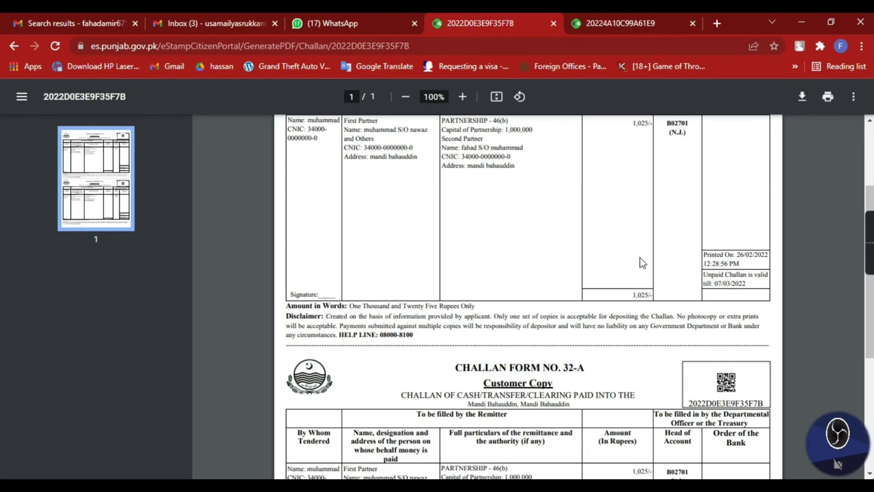
pyautogui.moveTo(630, 295); pyautogui.dragTo(666, 296)
pyautogui.click(628, 294)
pyautogui.scroll(-4, 649, 326)
pyautogui.scroll(6, 593, 336)
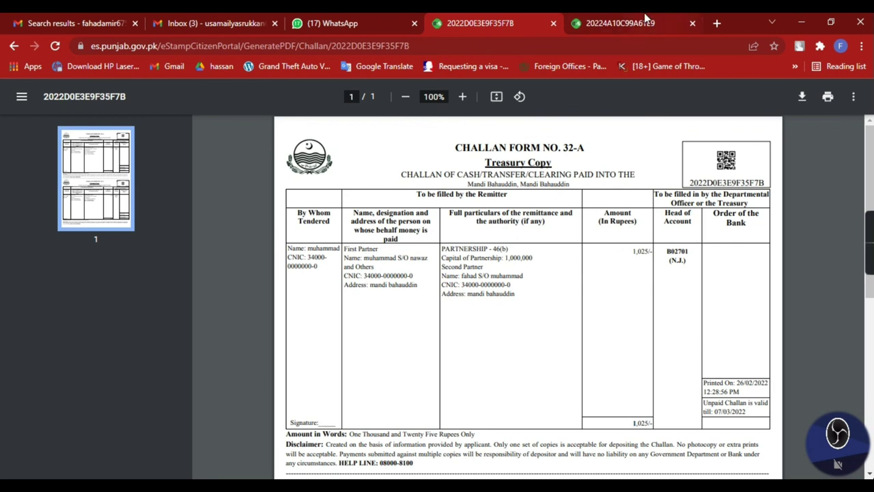
# Step: Inspect the comparison fee challan PDF's 100/- amount, head B01311, and remitter details
pyautogui.click(668, 22)
pyautogui.moveTo(644, 253); pyautogui.dragTo(744, 435)
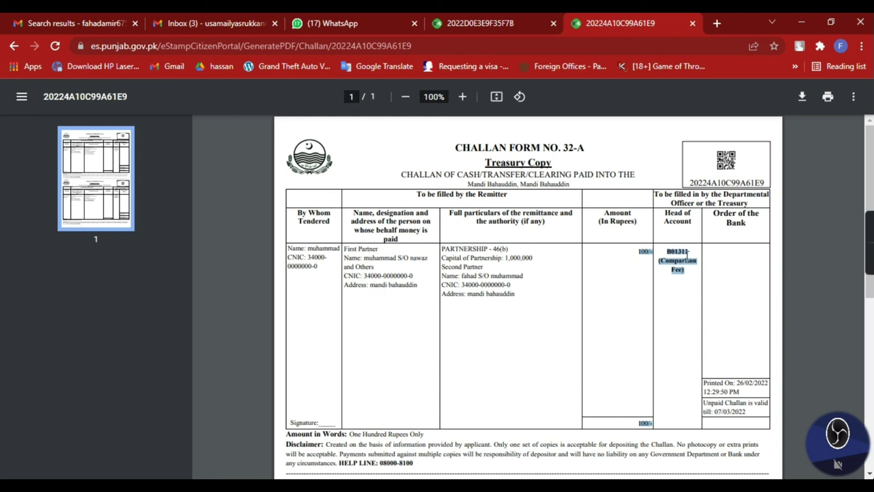
pyautogui.moveTo(456, 148); pyautogui.dragTo(695, 279)
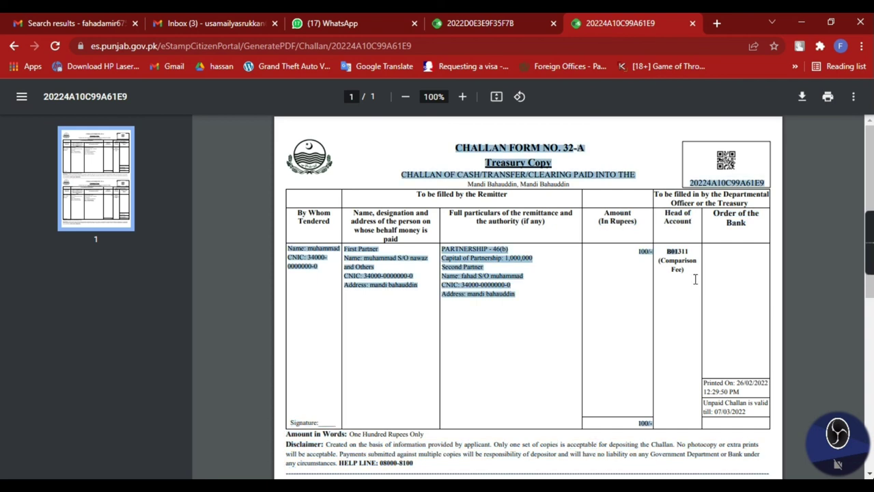